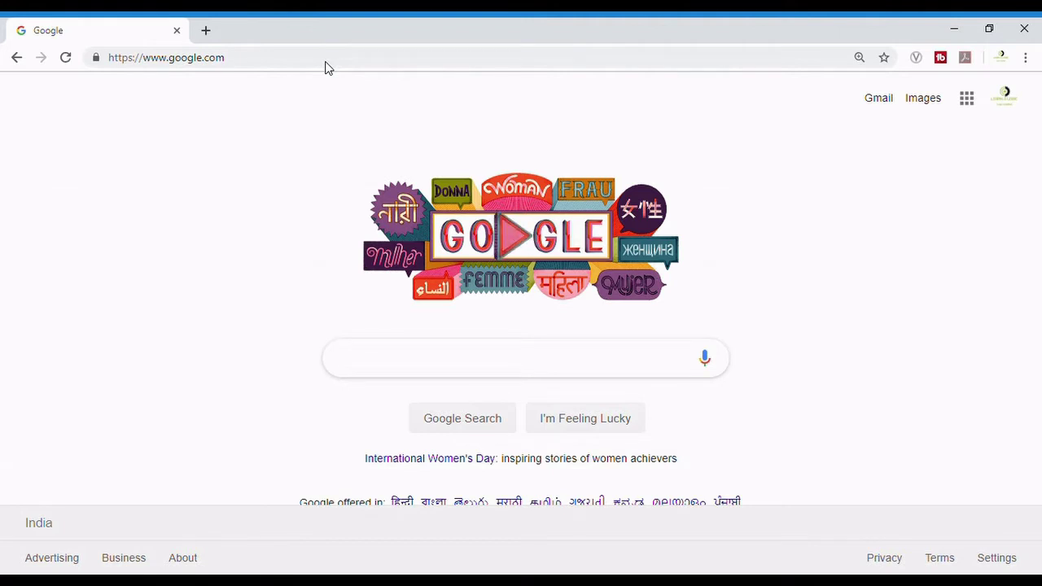
Search Google for 'india data' and open the data.gov.in APIs on Datasets sitelink.
click(386, 360)
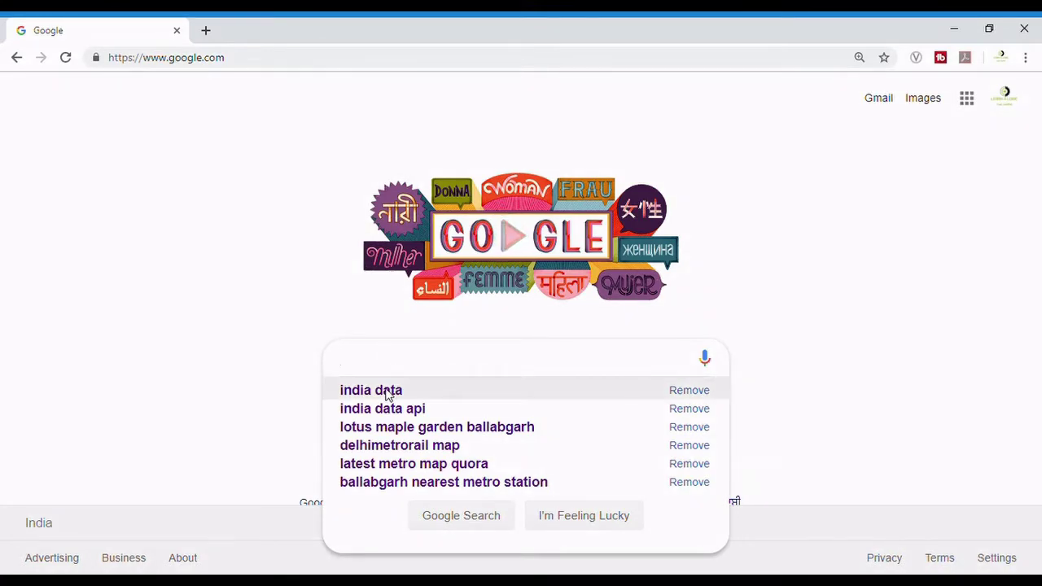
click(388, 396)
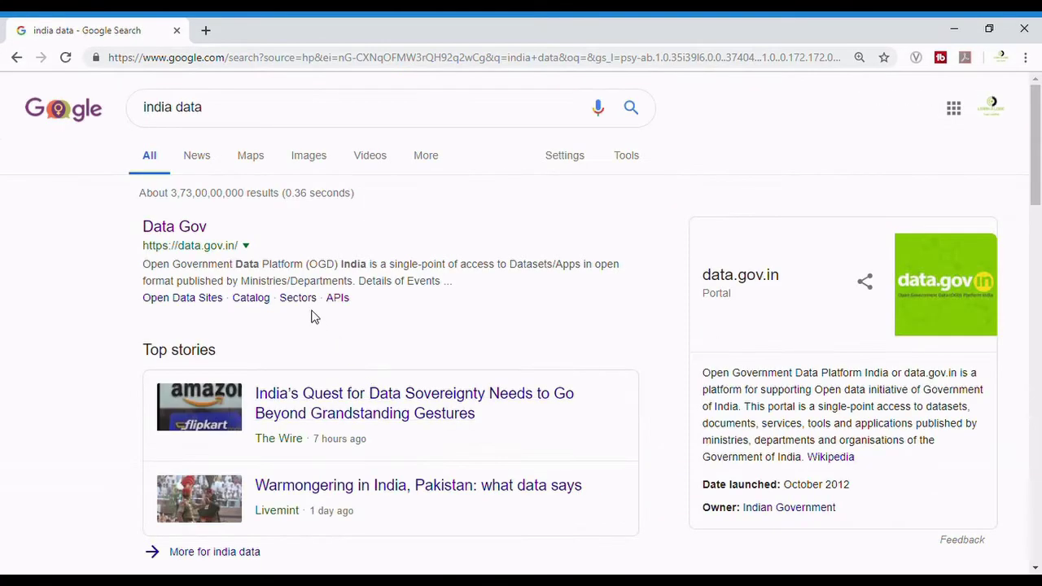
key(ctrl+plus)
key(ctrl+plus)
key(ctrl+plus)
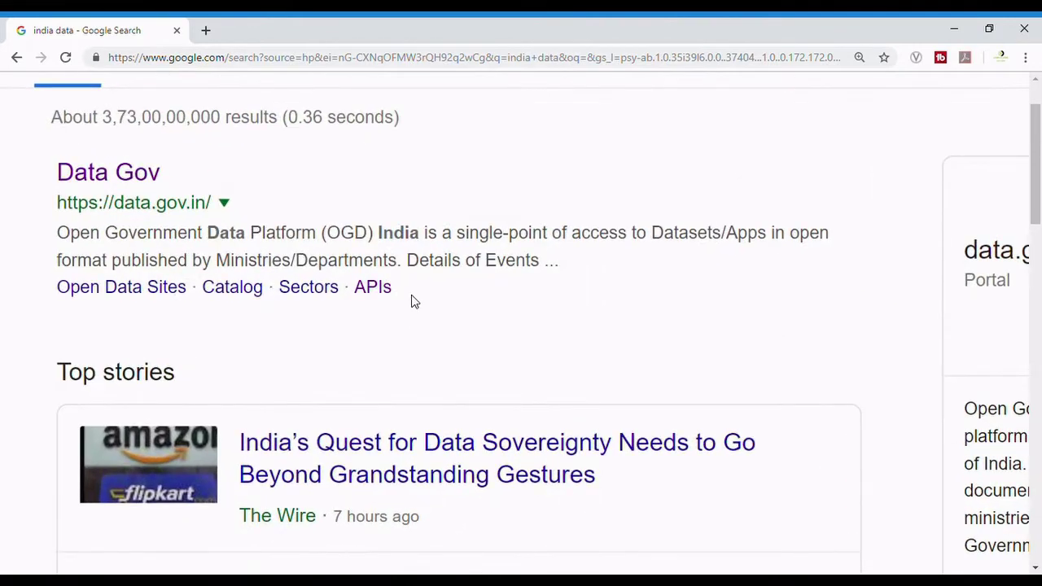
click(386, 287)
key(ctrl+minus)
key(ctrl+minus)
key(ctrl+minus)
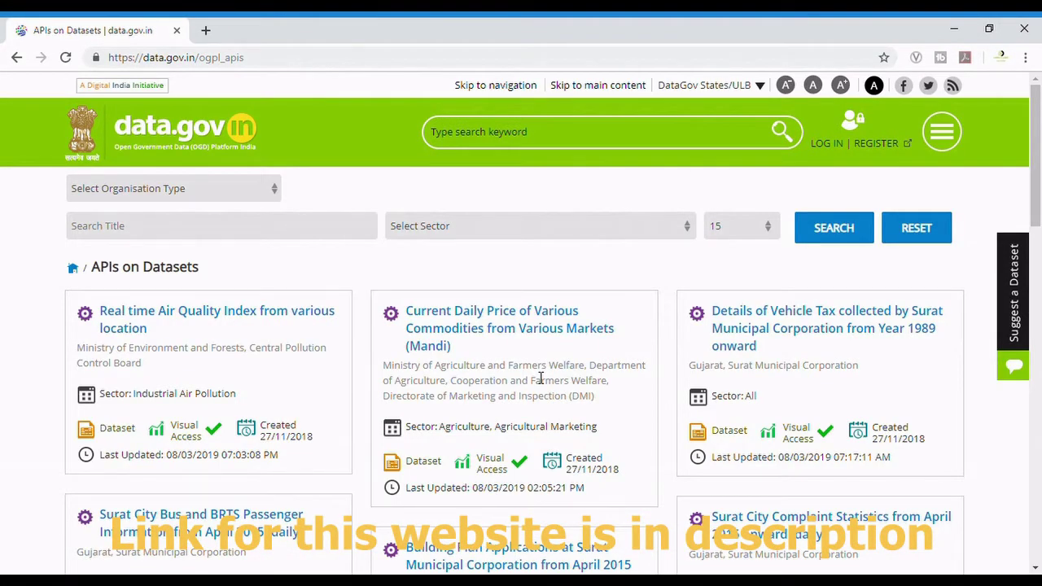
scroll(537, 377, down, 4)
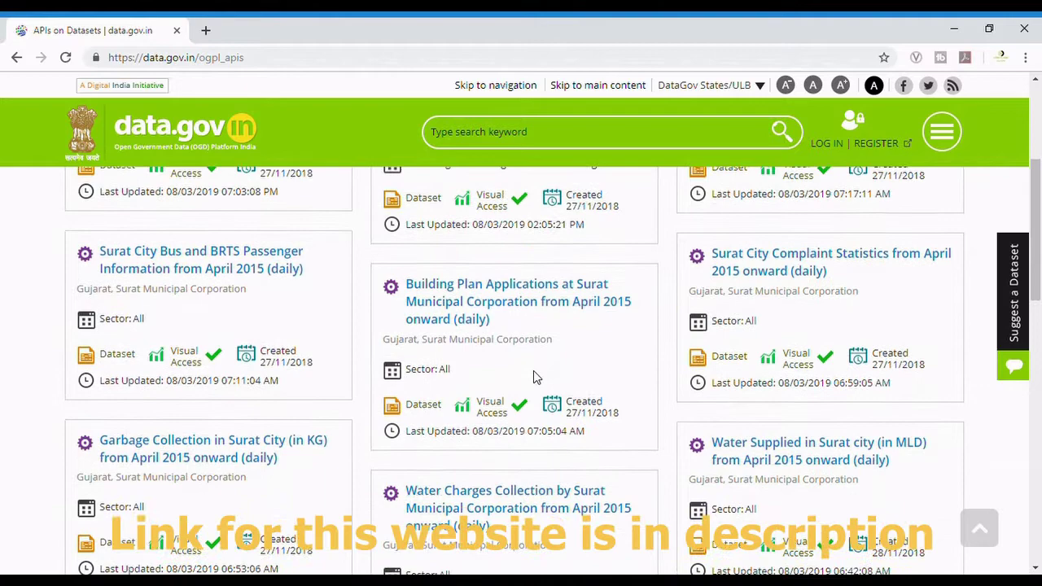
scroll(533, 371, down, 1)
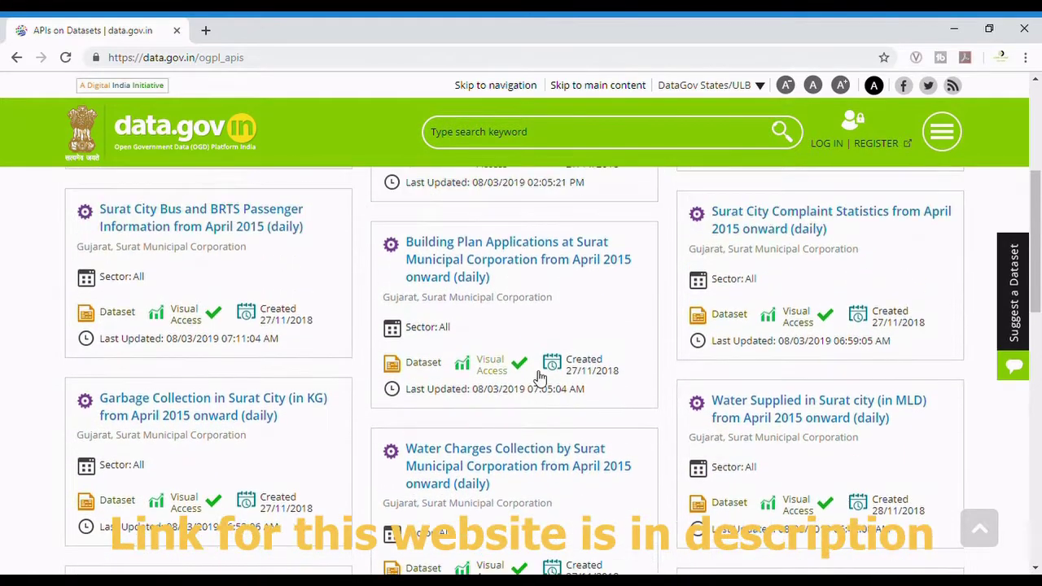
scroll(538, 377, down, 2)
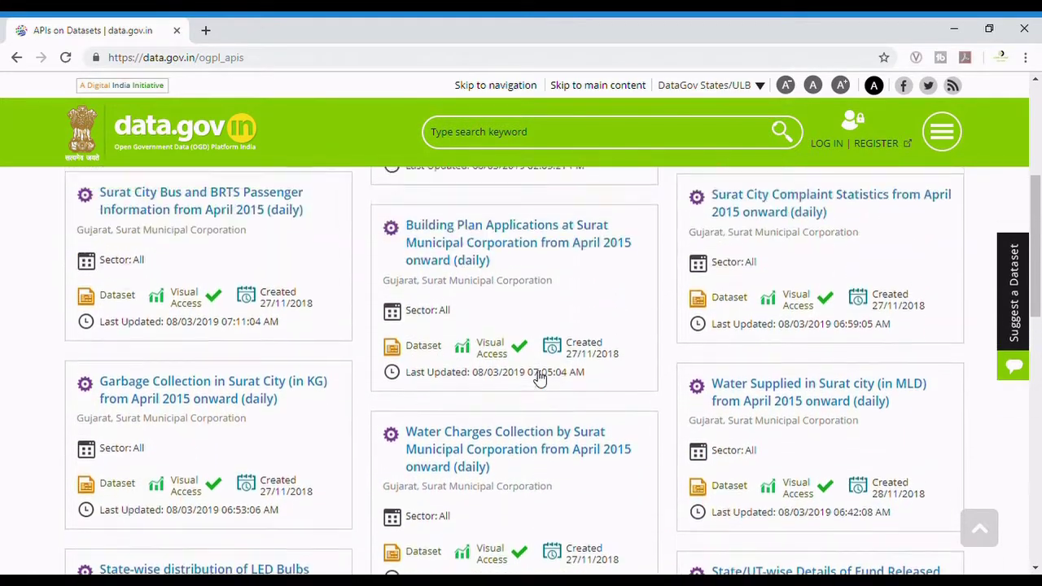
scroll(539, 376, down, 2)
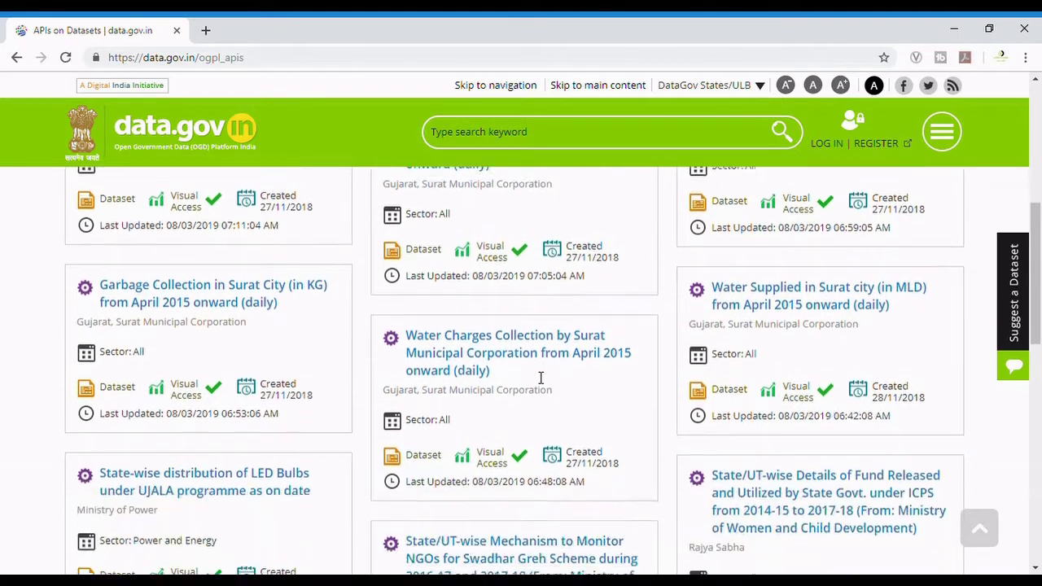
scroll(533, 371, down, 5)
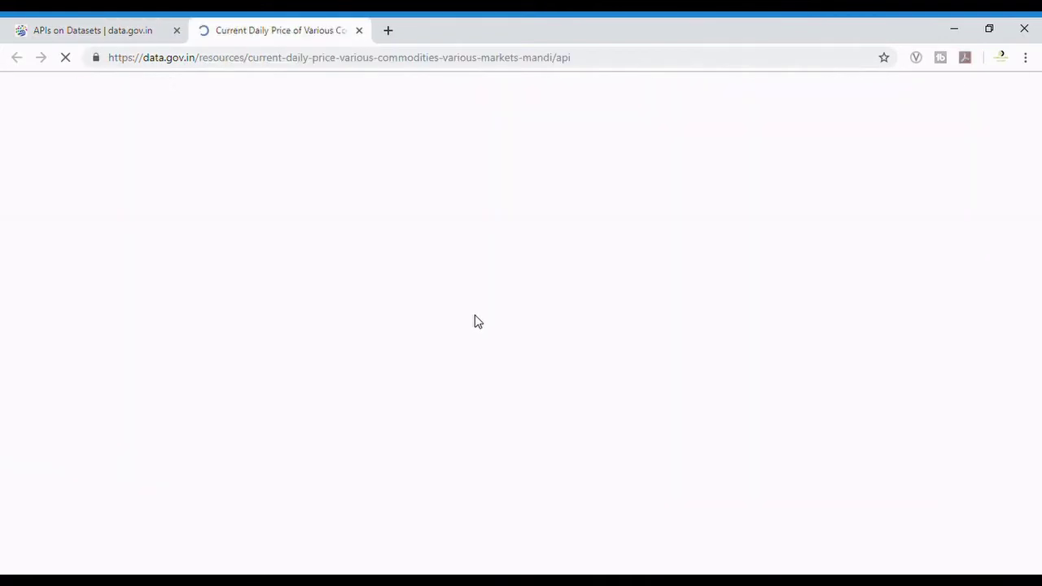
Expand the Mandi API's GET resource to review its api-key, format, offset, limit and filters parameters.
scroll(475, 315, down, 2)
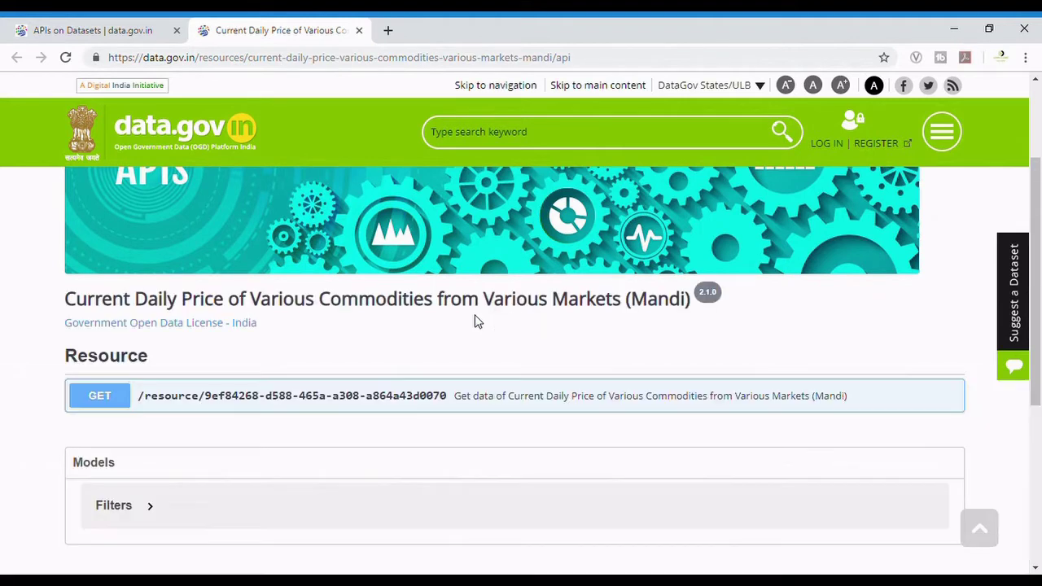
click(122, 396)
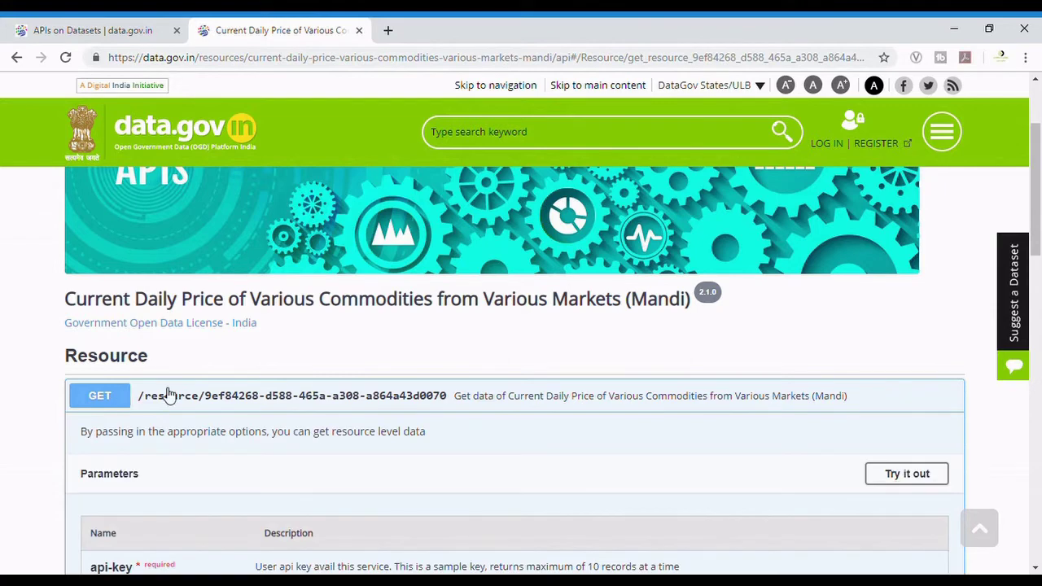
scroll(416, 454, down, 2)
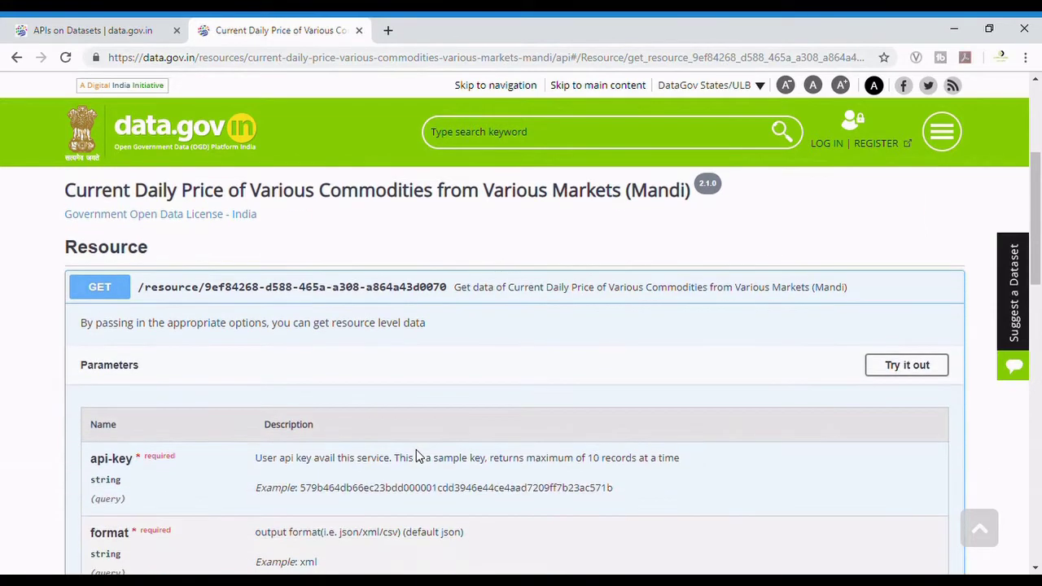
scroll(860, 401, down, 5)
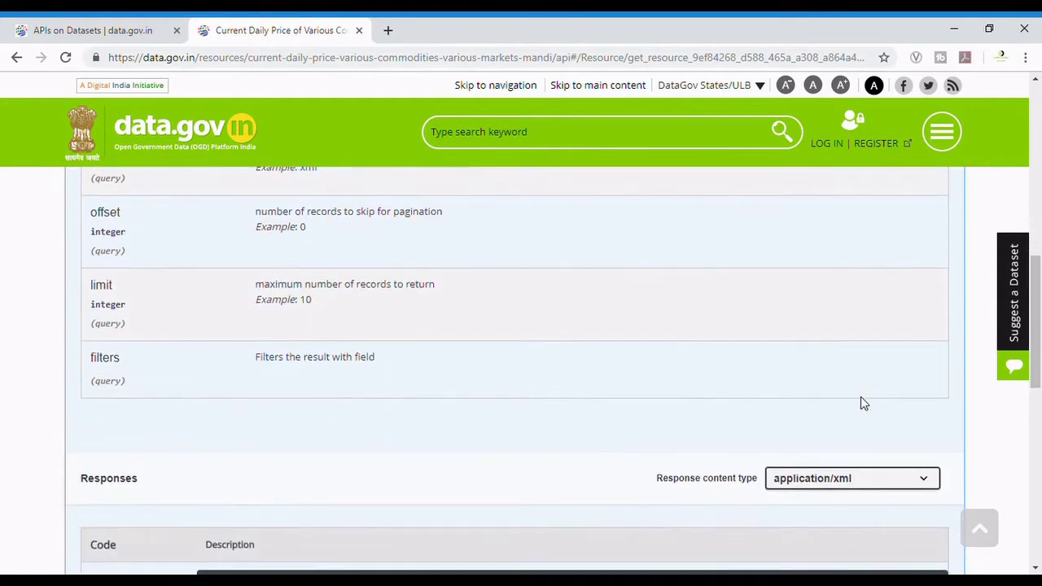
scroll(861, 399, down, 5)
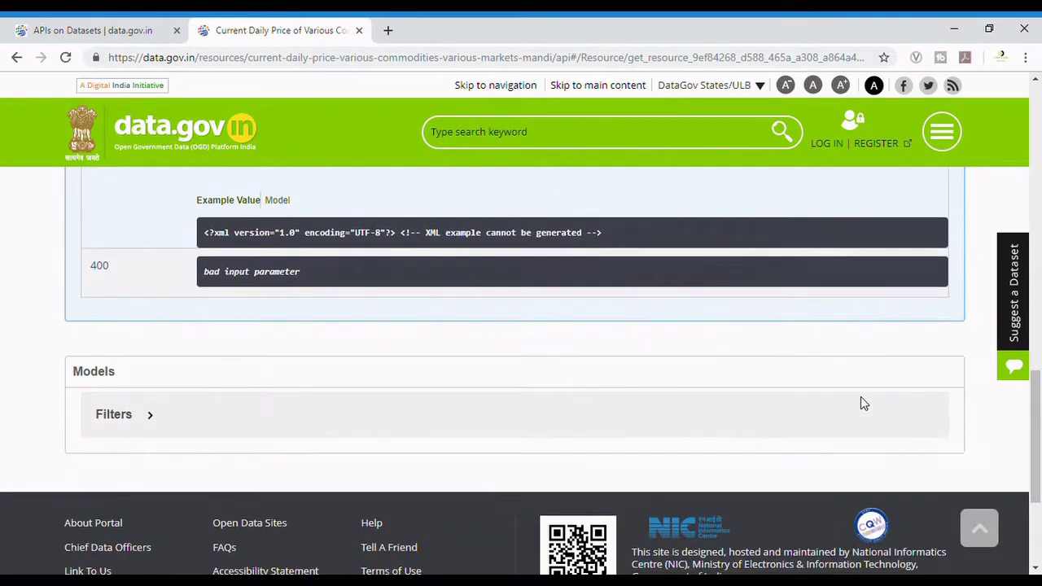
scroll(860, 402, up, 12)
scroll(861, 402, down, 1)
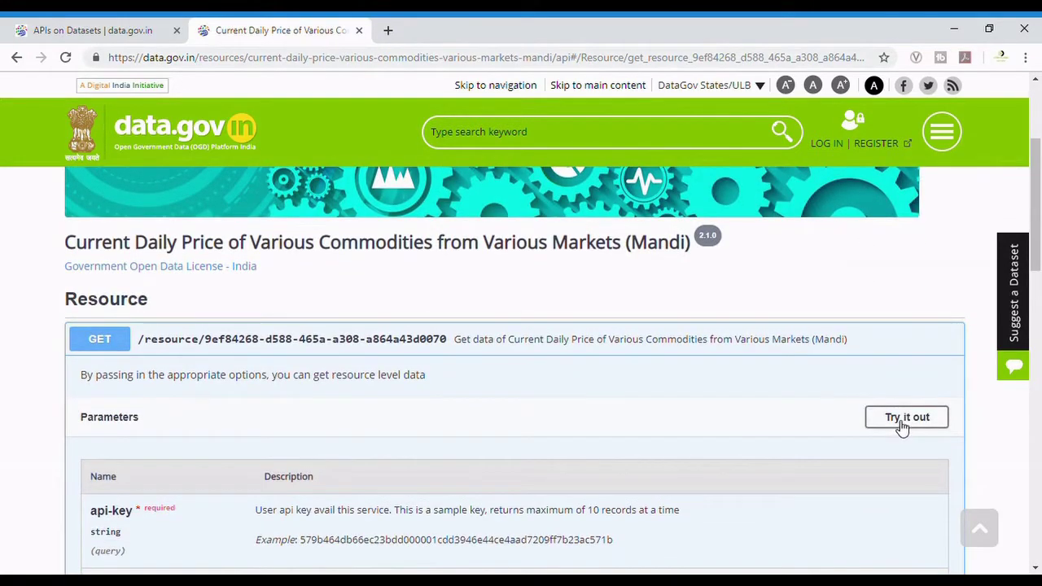
Execute the Mandi GET request as a test call with format xml and limit 10.
click(902, 424)
scroll(508, 510, down, 3)
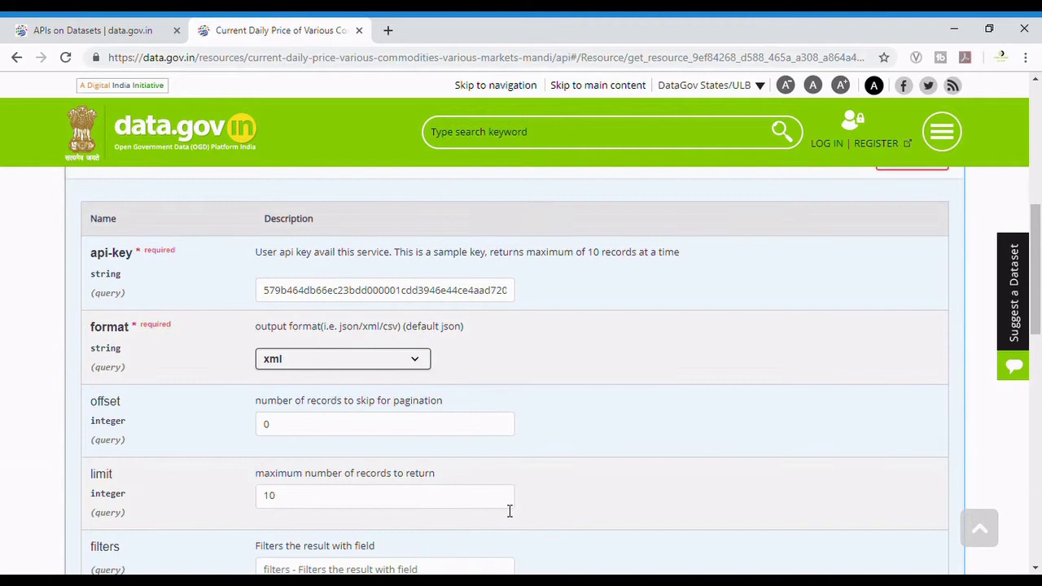
scroll(508, 511, down, 2)
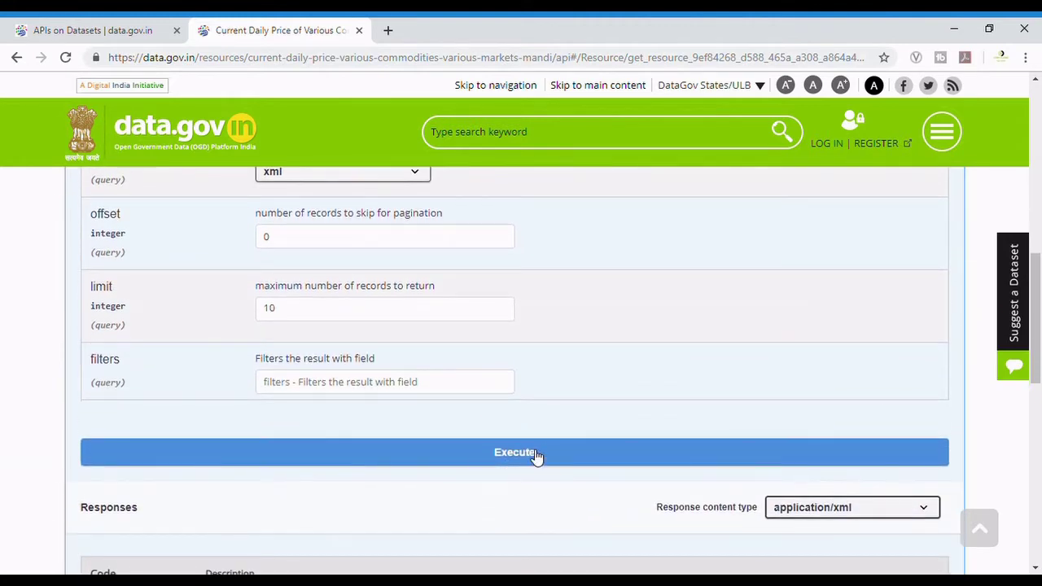
click(536, 457)
Review the 200 XML response with its field definitions and 5084 total records.
scroll(536, 457, down, 3)
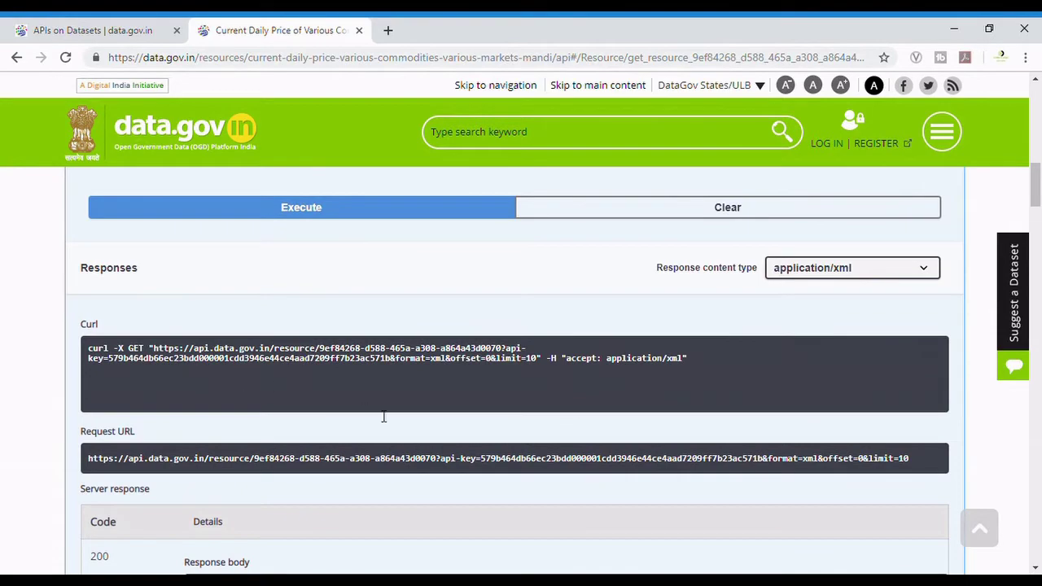
scroll(384, 417, down, 5)
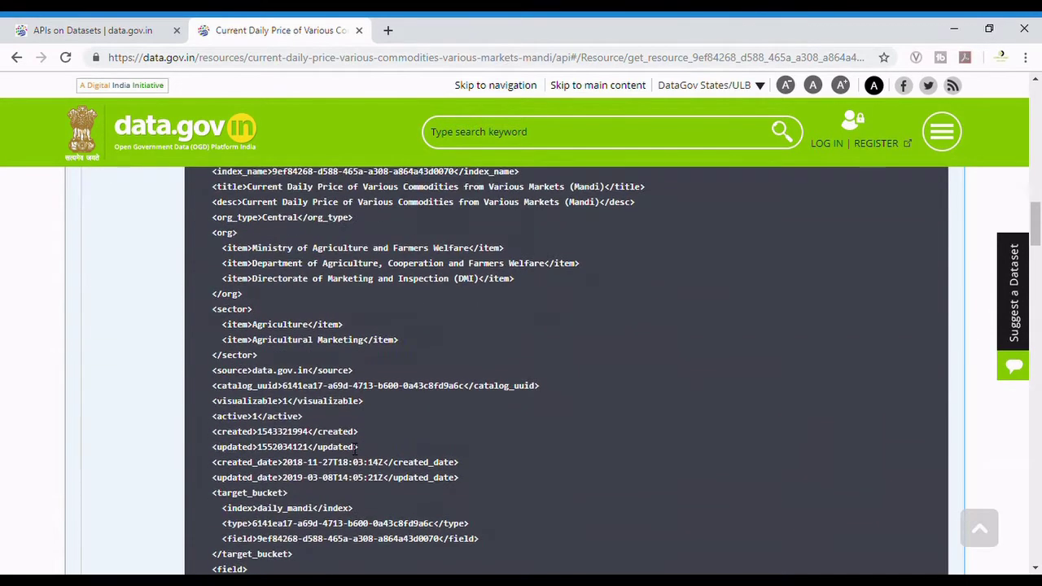
scroll(350, 444, down, 7)
scroll(348, 443, up, 7)
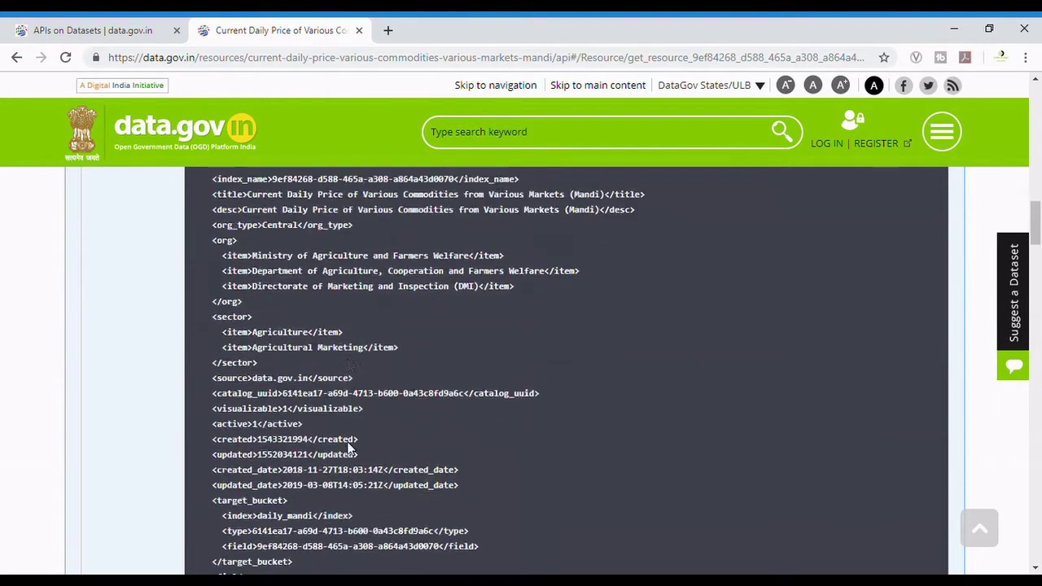
scroll(348, 443, up, 6)
scroll(348, 443, down, 12)
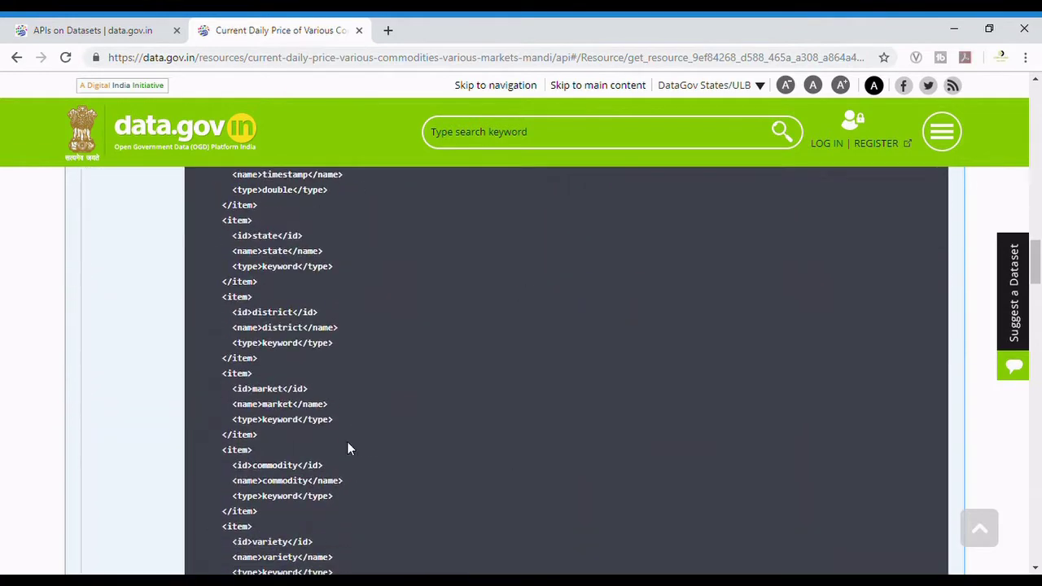
scroll(347, 441, down, 6)
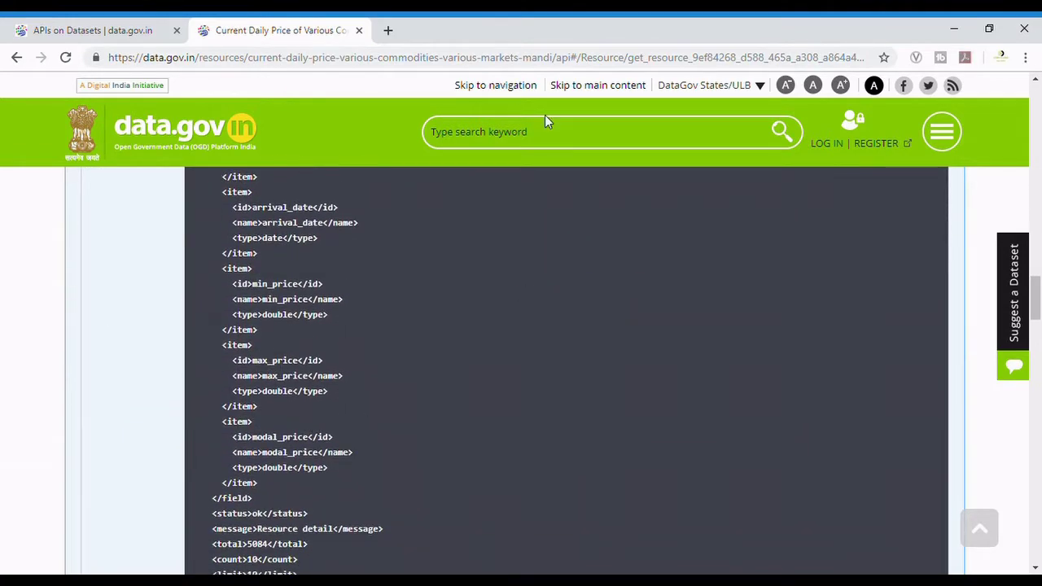
scroll(394, 352, up, 20)
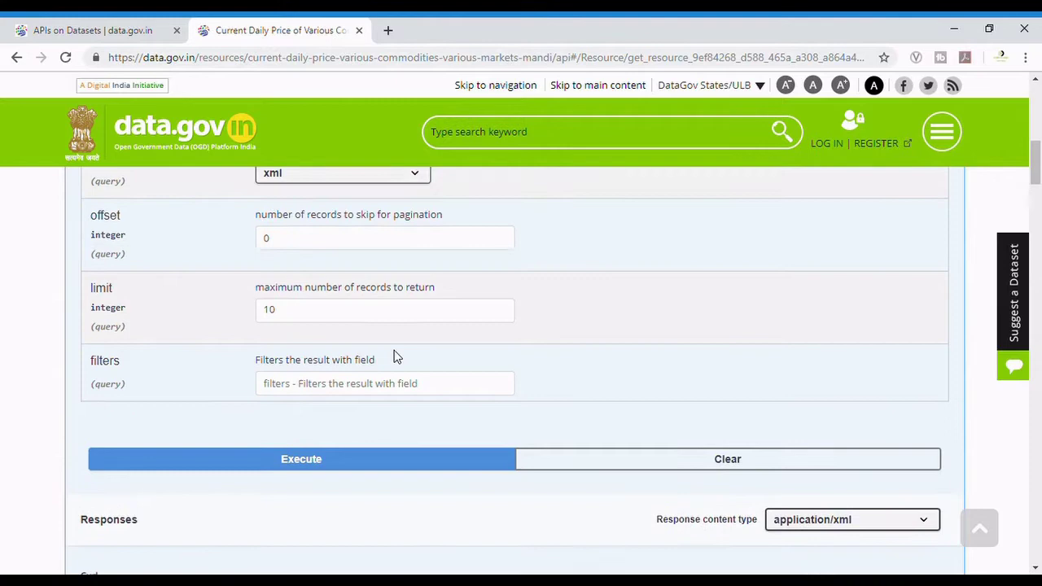
Load Splunk at localhost:8000 in a new browser tab.
click(389, 31)
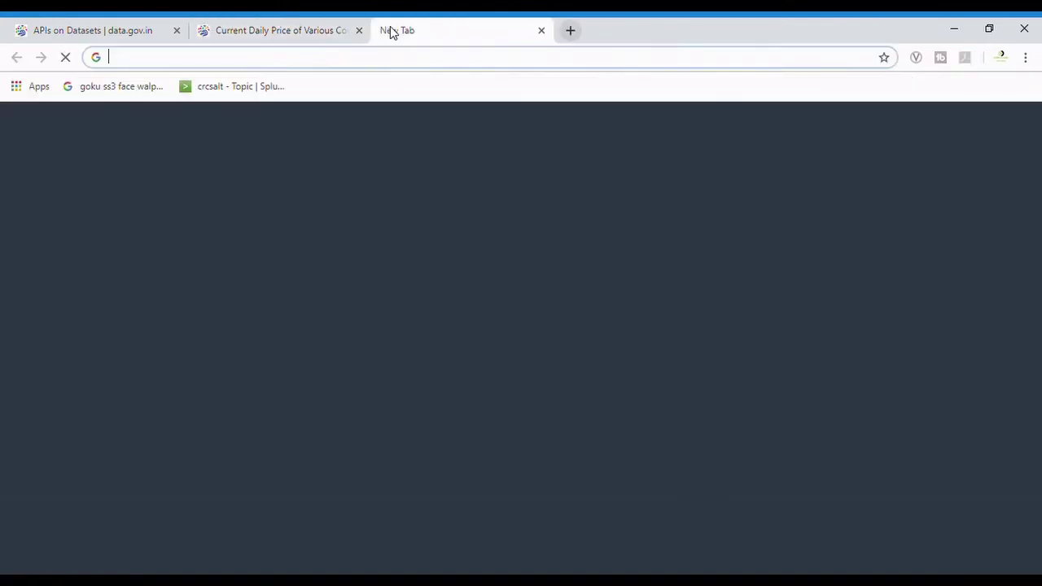
text(lo)
key(Return)
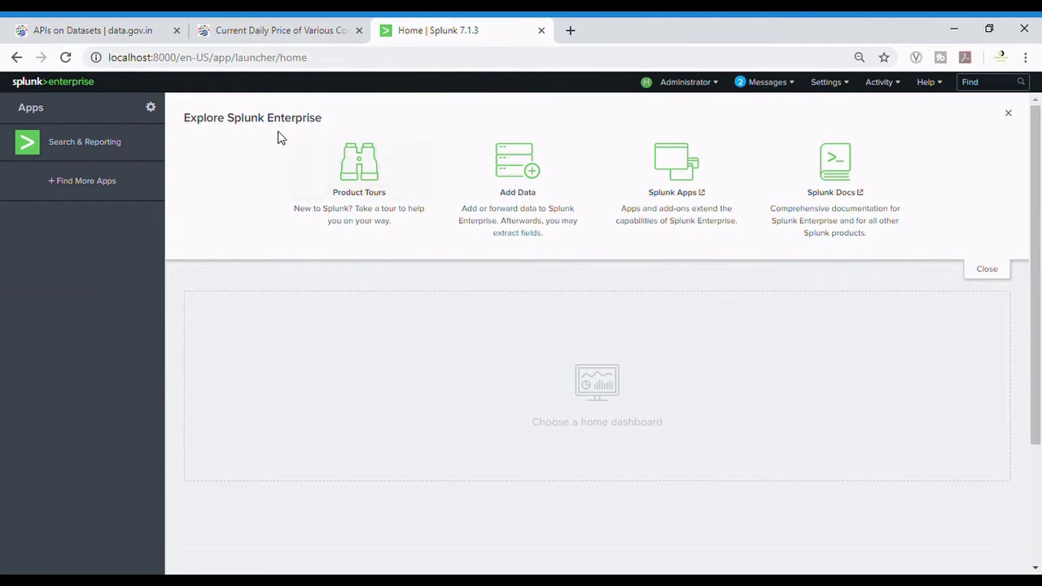
Search Google for 'rest api splunkbase' and open the REST API Modular Input Splunkbase page.
click(570, 30)
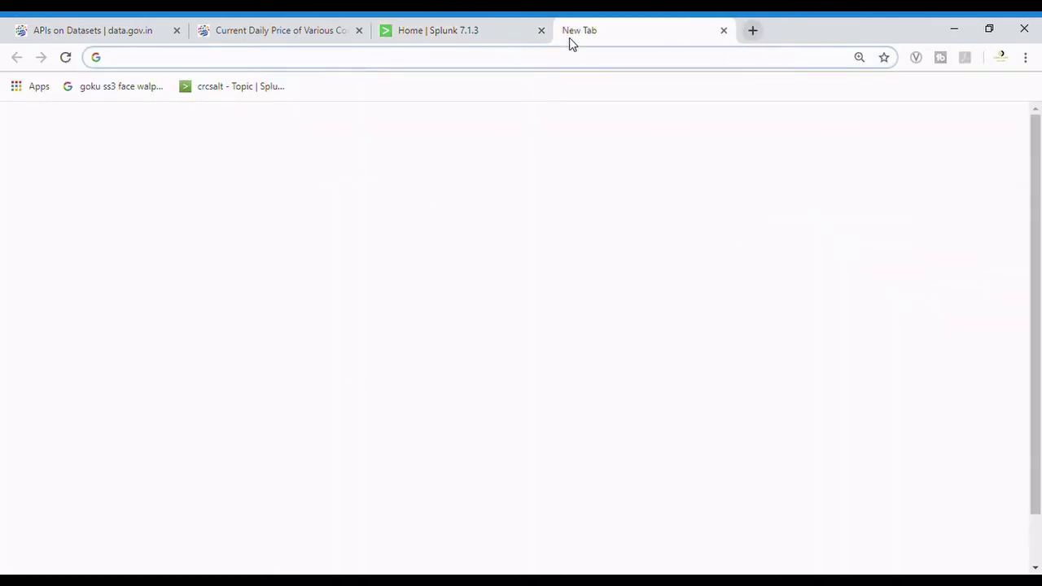
text(re)
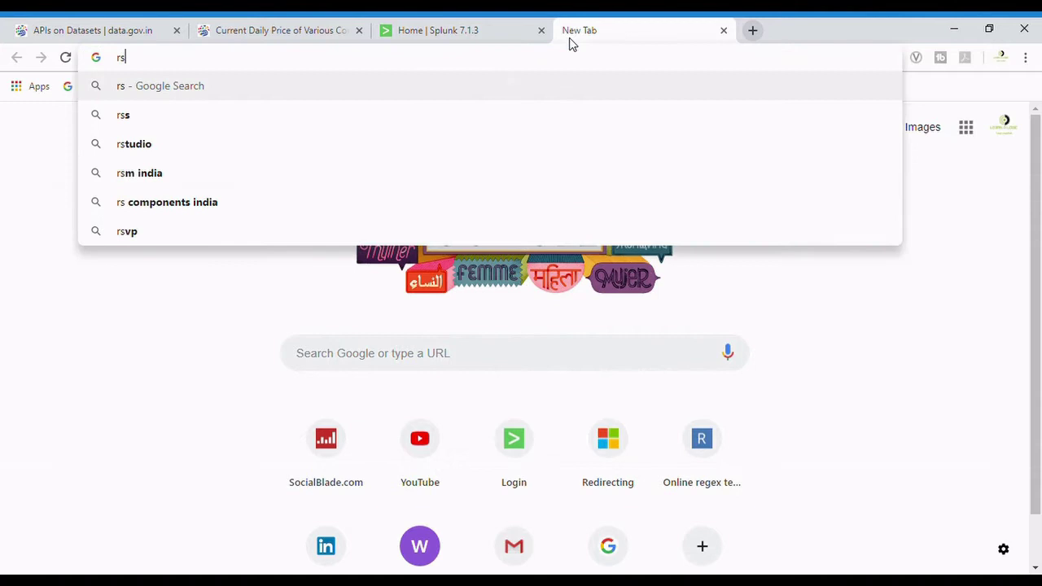
text(st)
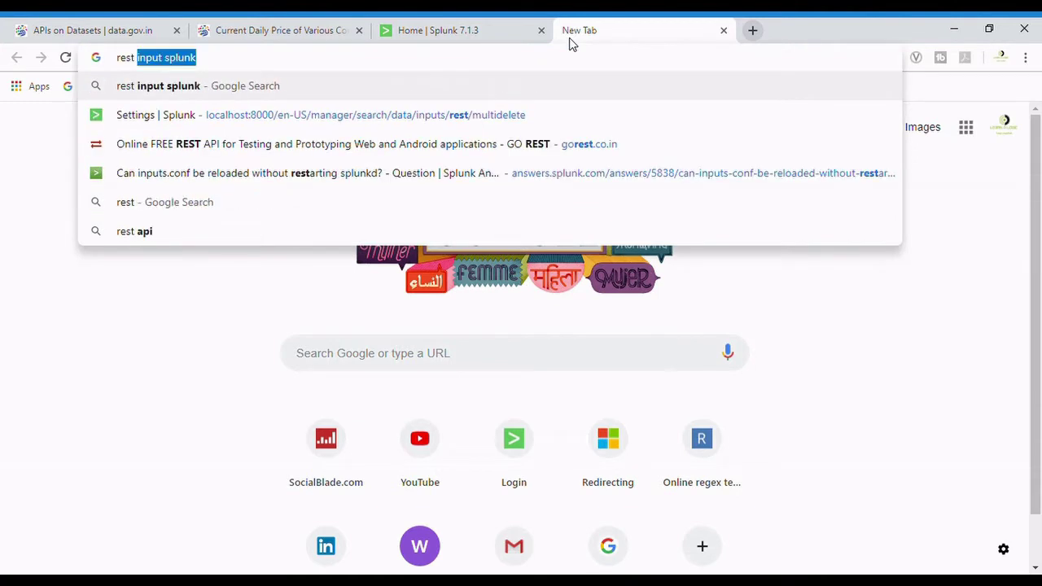
text( a)
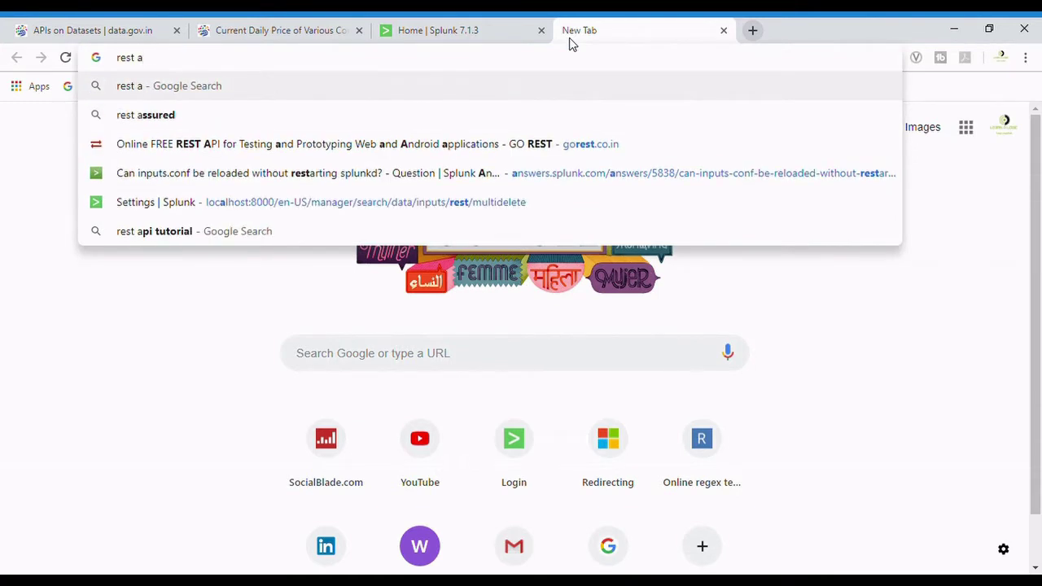
text(pi s)
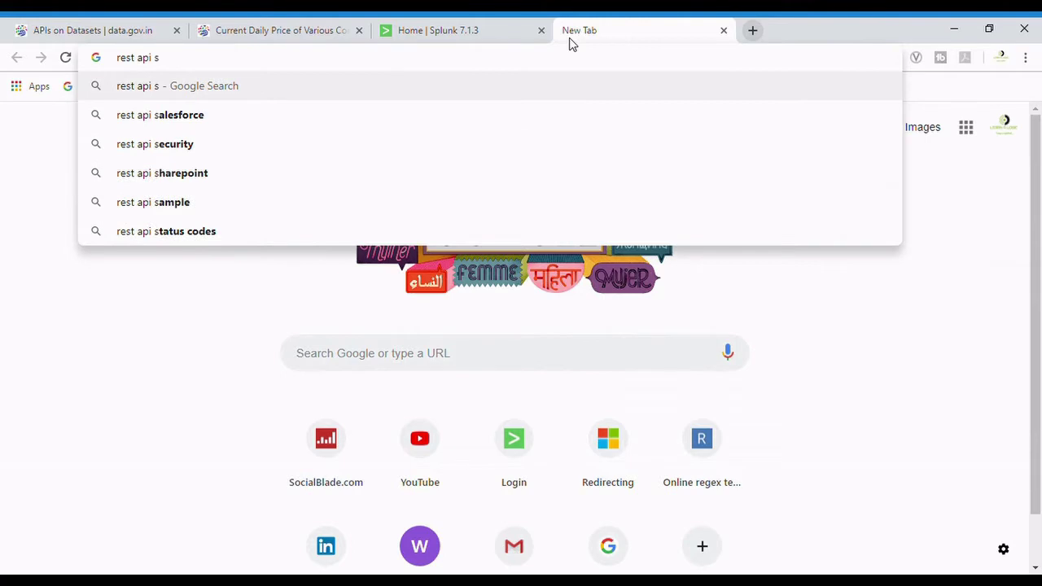
text(plunk)
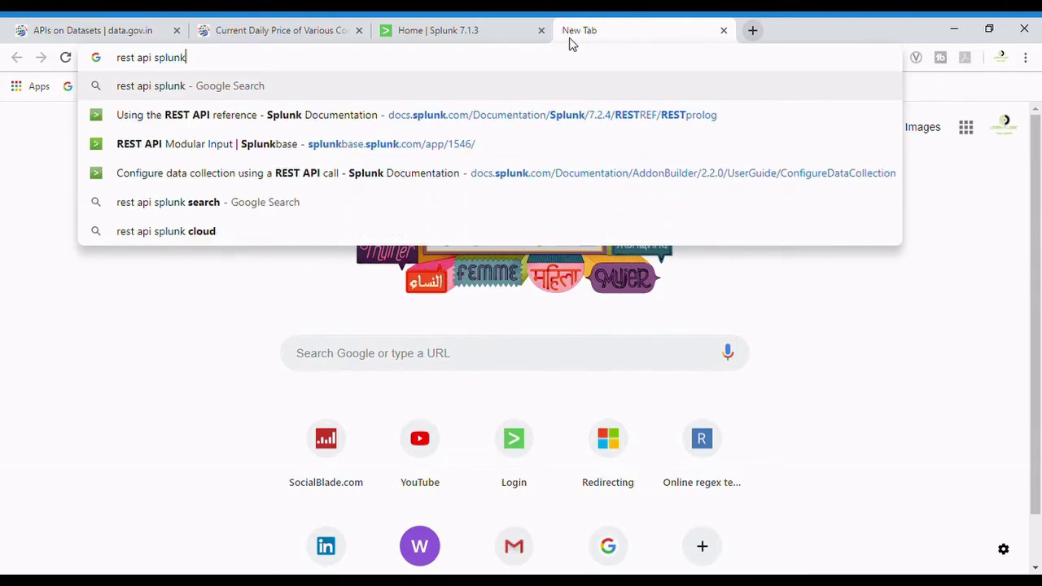
text(base)
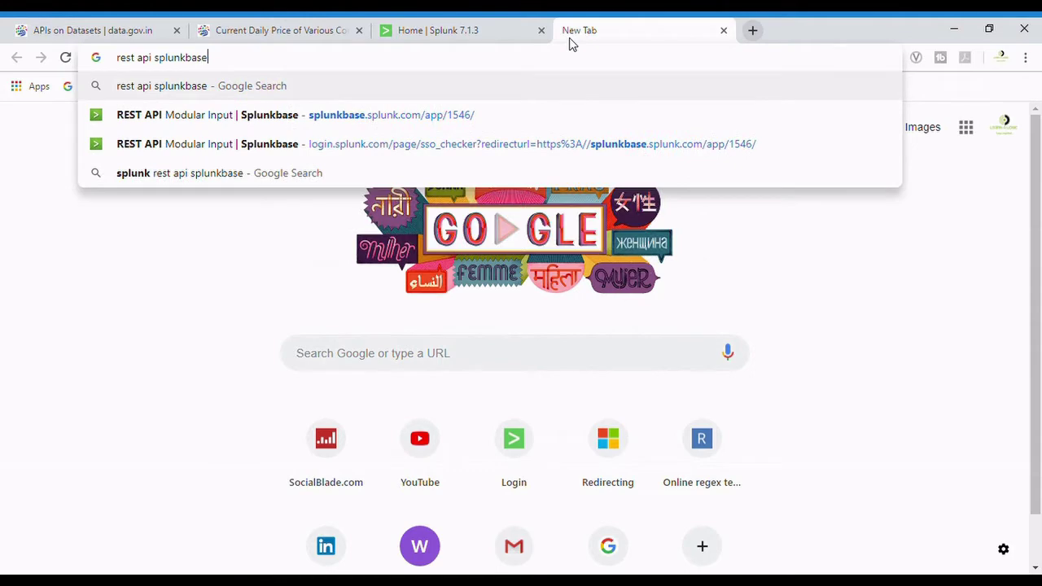
key(Return)
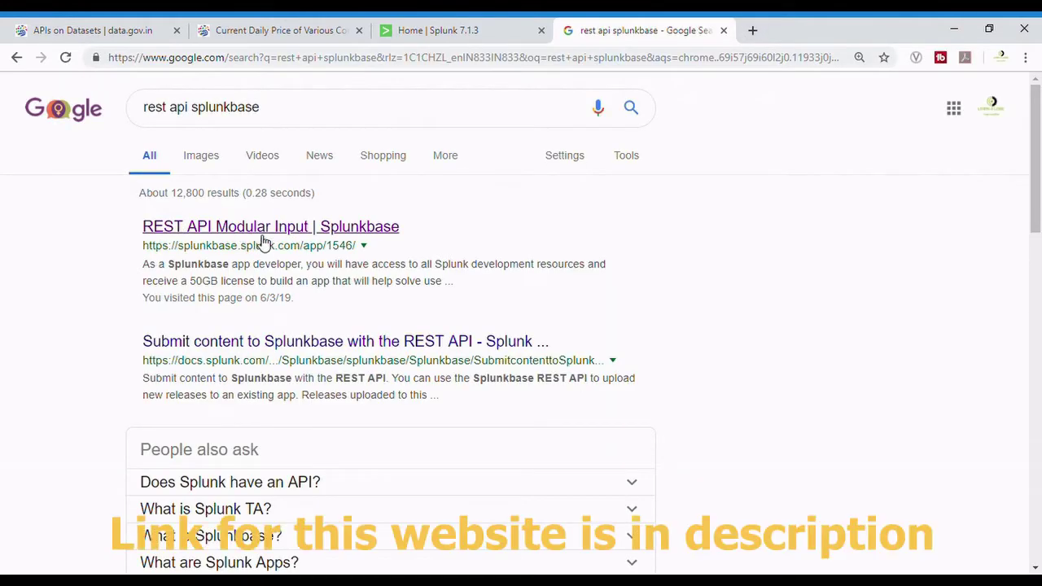
click(263, 231)
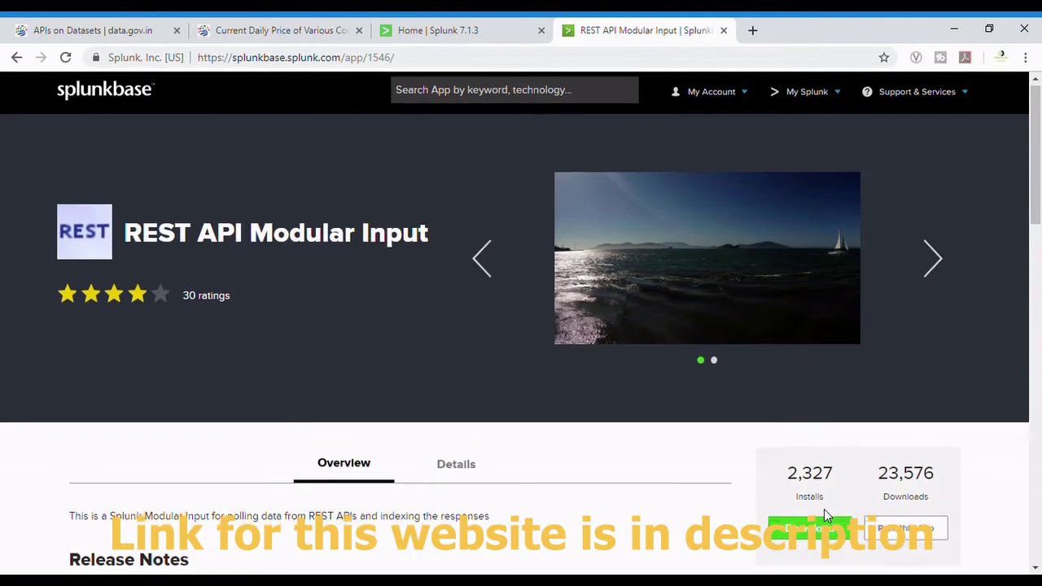
scroll(824, 509, up, 5)
scroll(770, 522, down, 5)
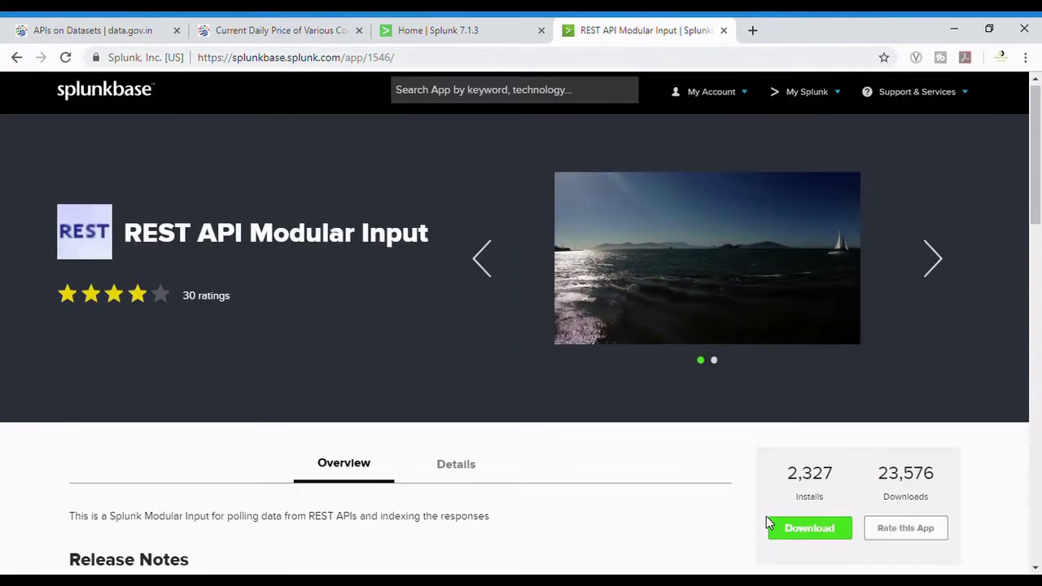
Check in the apps list that rest_ta 1.5.4 is installed and enabled, then go home.
click(721, 30)
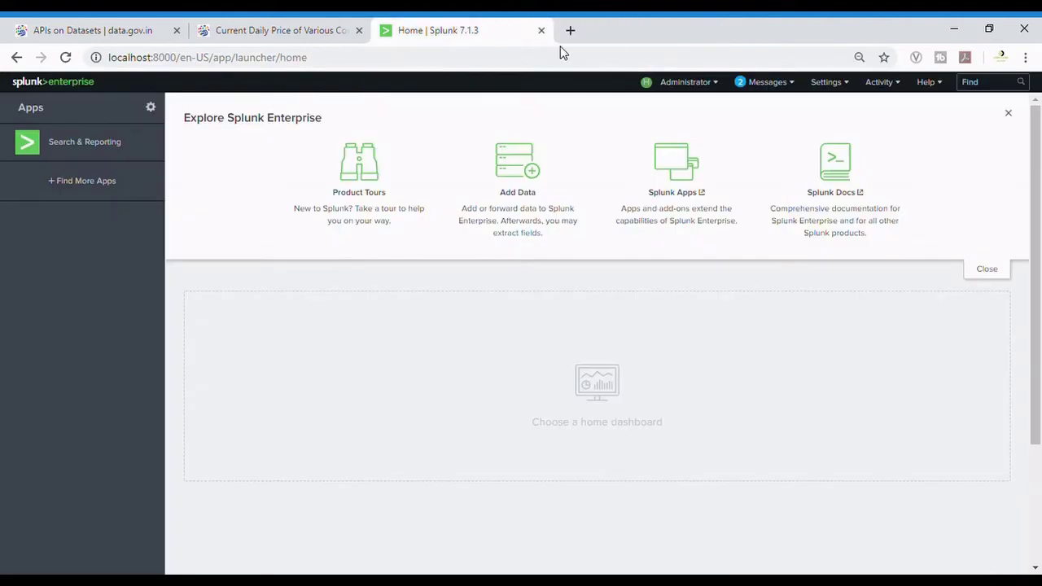
click(160, 115)
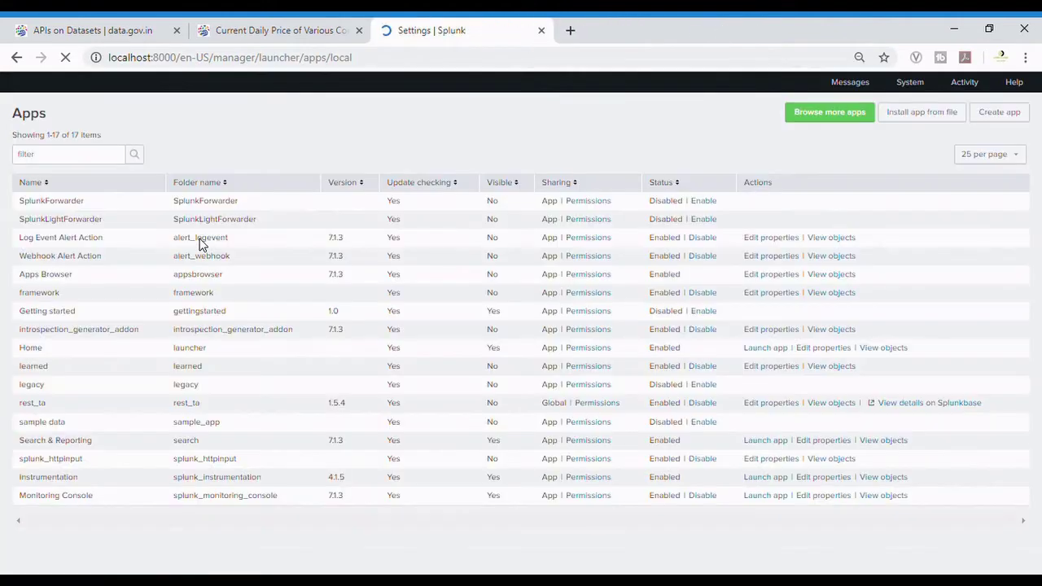
scroll(31, 415, up, 5)
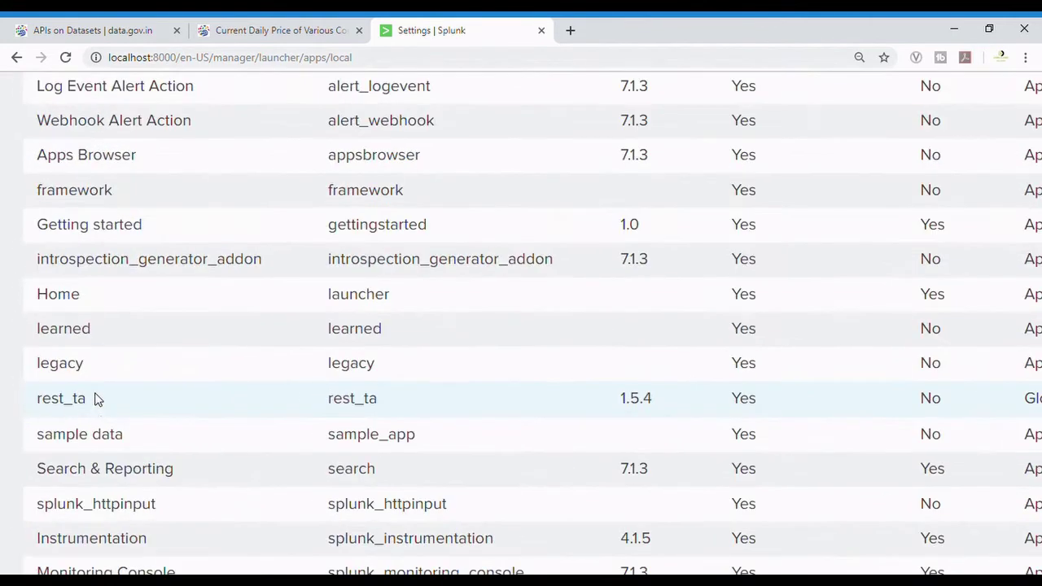
scroll(352, 443, right, 8)
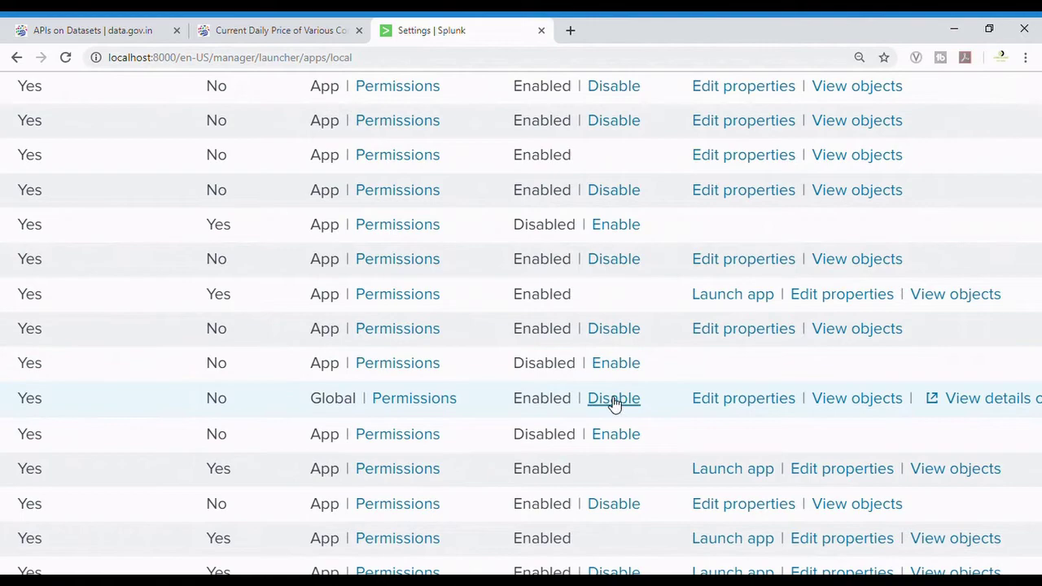
scroll(617, 412, down, 5)
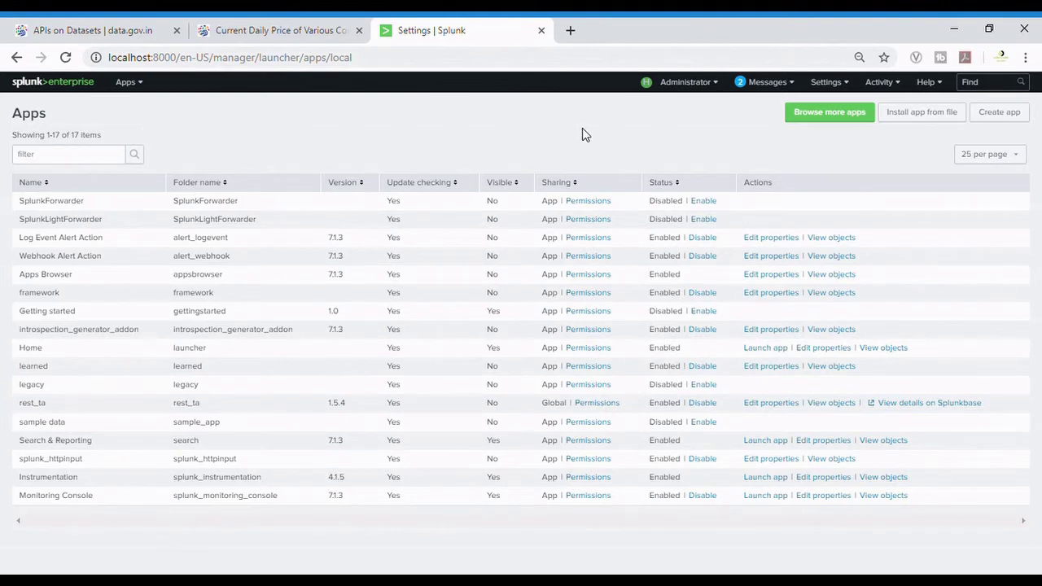
click(92, 91)
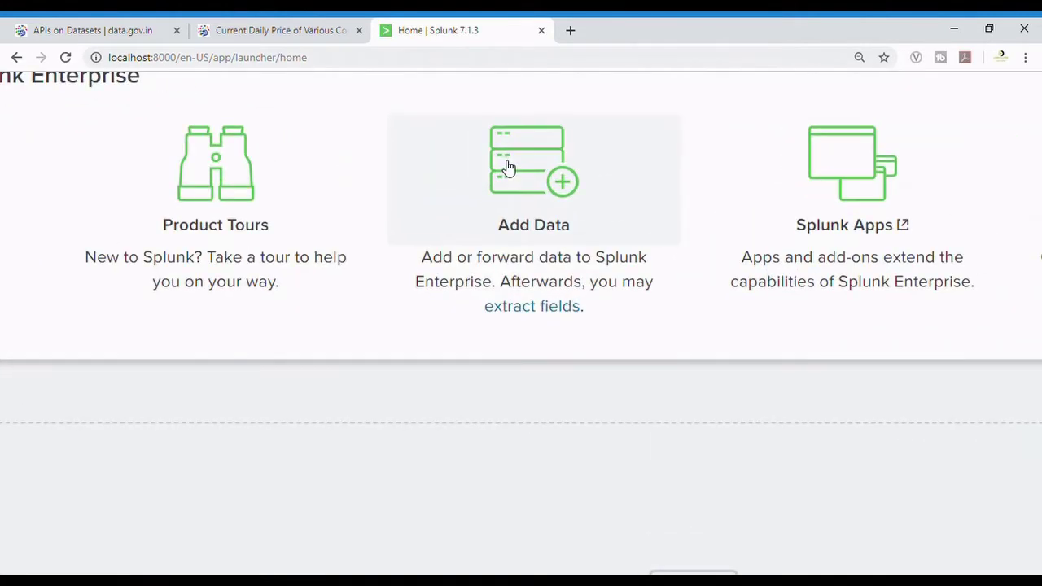
Start an Add Data > Monitor input with REST as the data source.
click(507, 167)
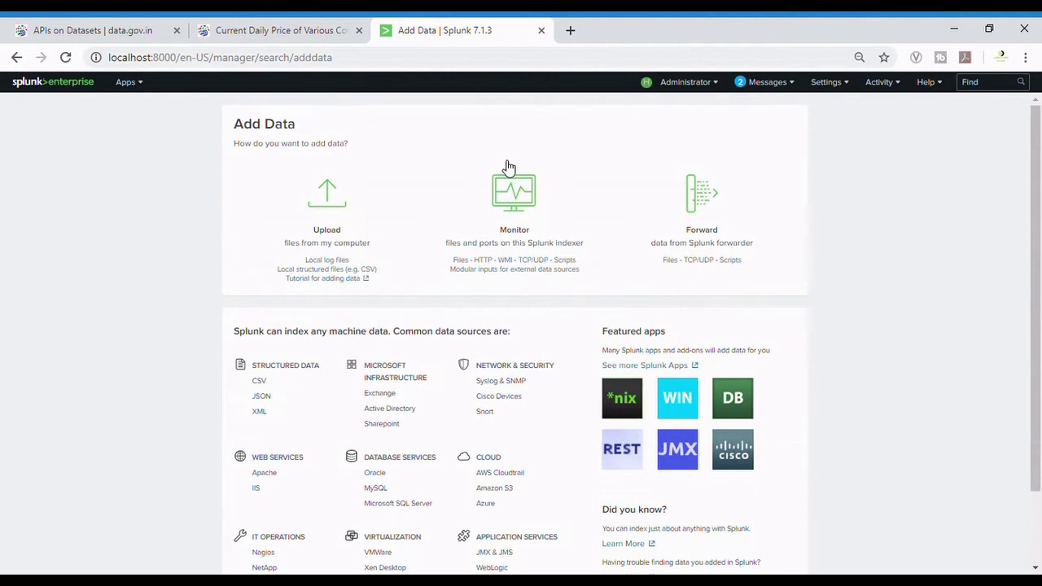
click(510, 189)
scroll(245, 438, down, 3)
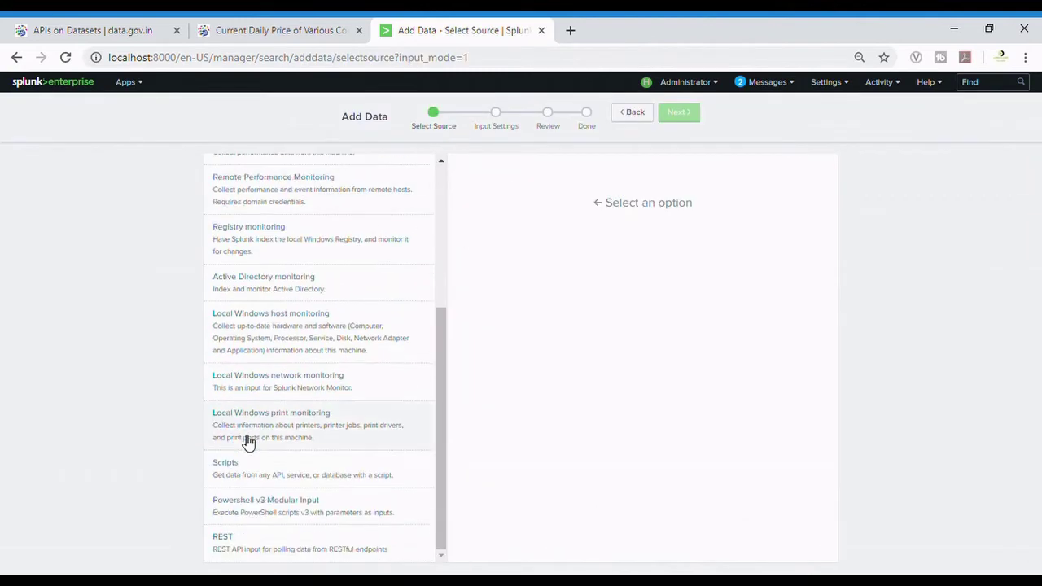
key(ctrl+plus)
key(ctrl+plus)
key(ctrl+plus)
scroll(226, 472, down, 2)
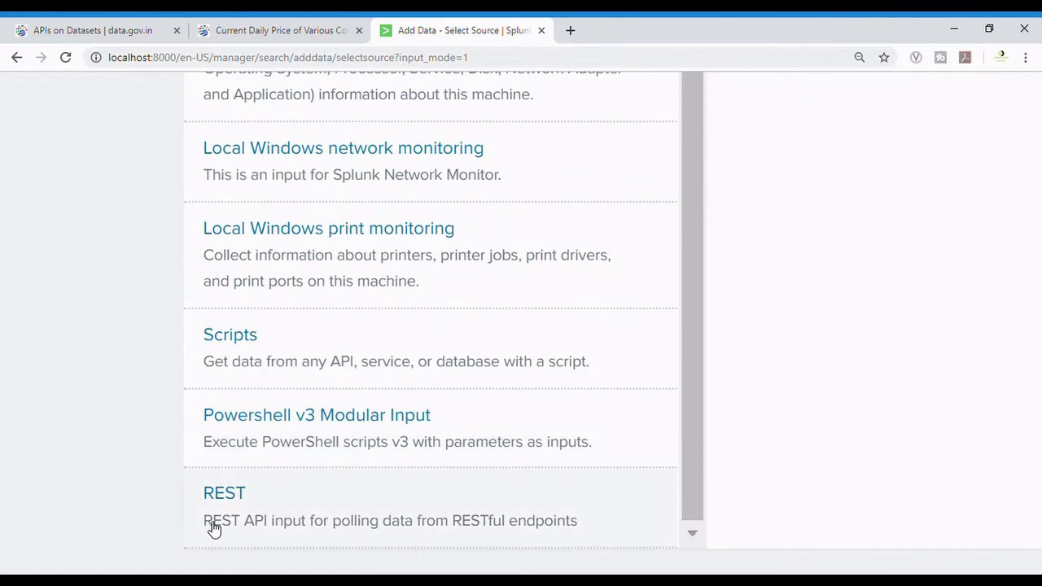
click(453, 502)
key(ctrl+0)
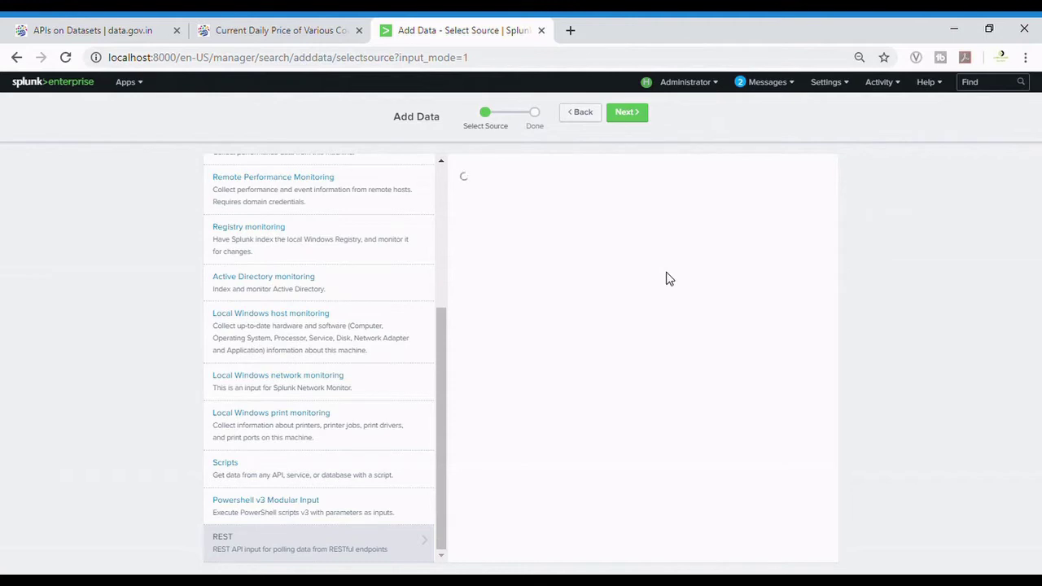
Name the REST API input 'markelprice_india' and follow the activation key link.
key(ctrl+plus)
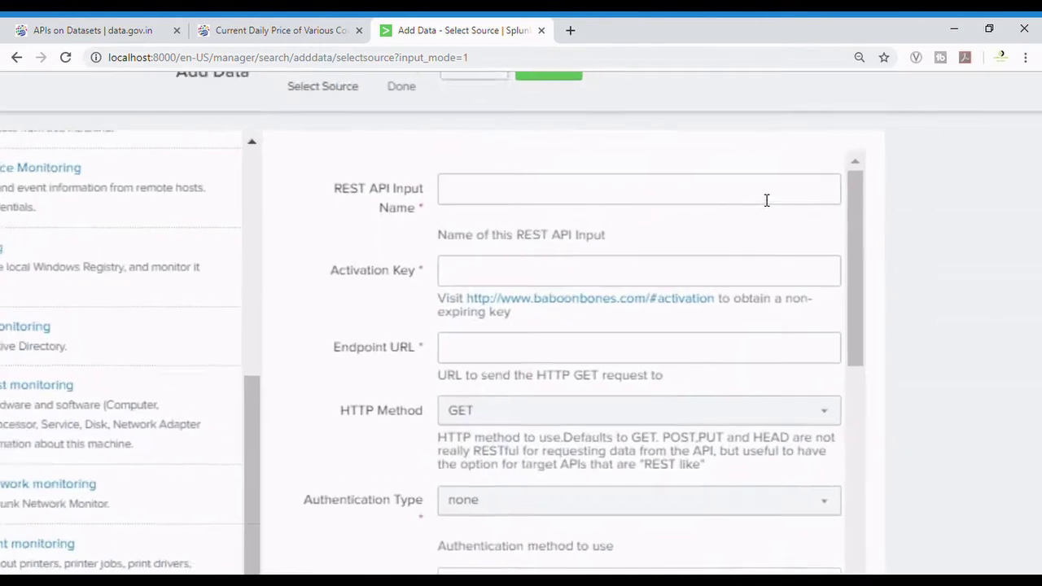
scroll(593, 191, up, 2)
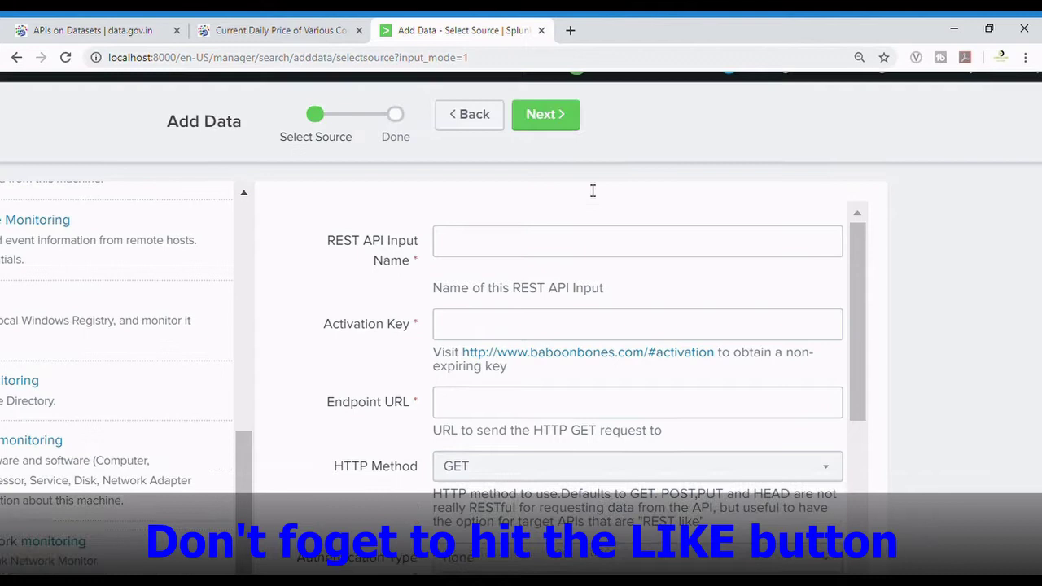
click(532, 244)
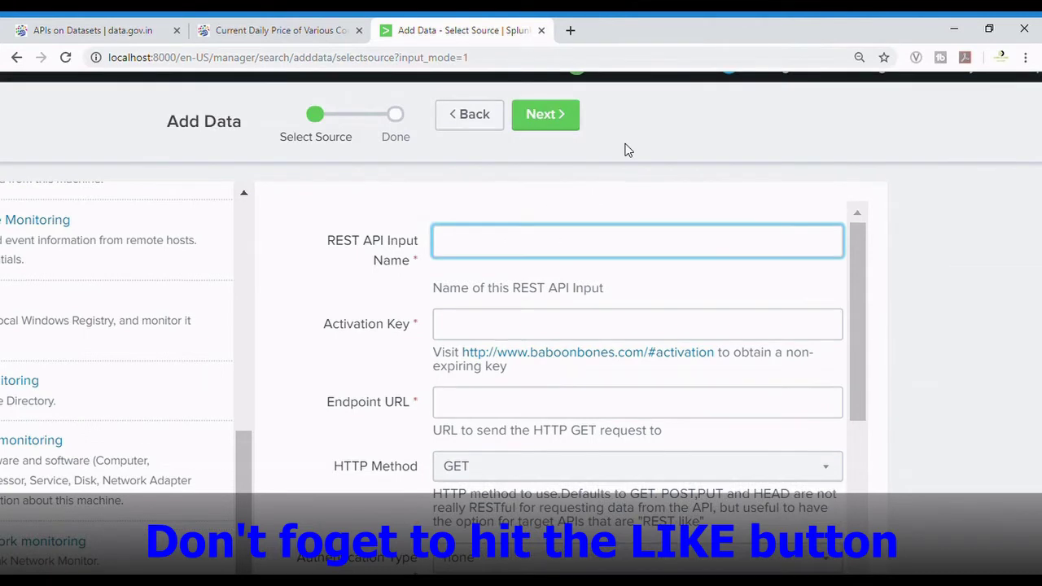
text(mark)
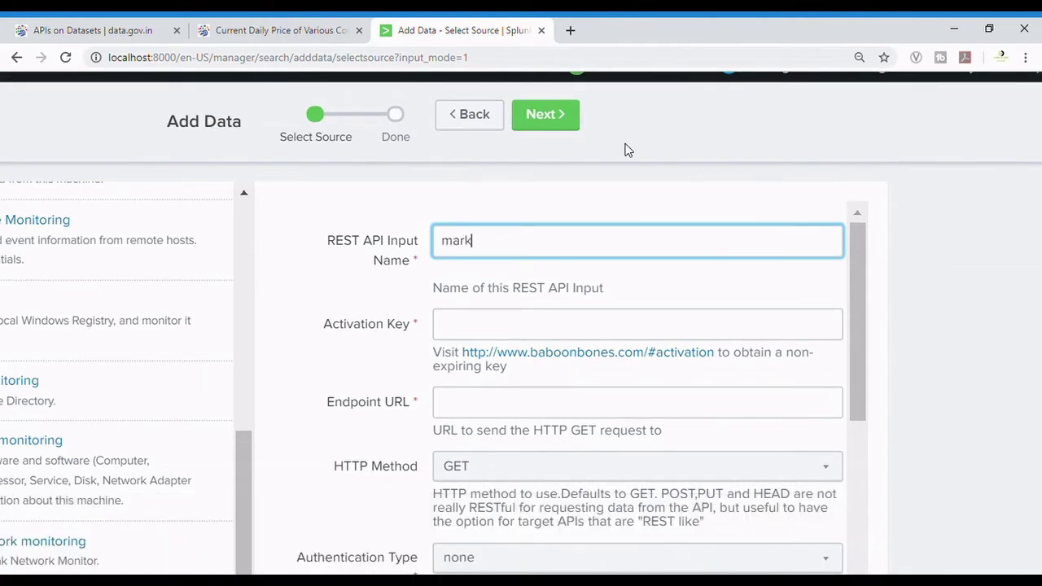
text(el)
text(price)
text(_india)
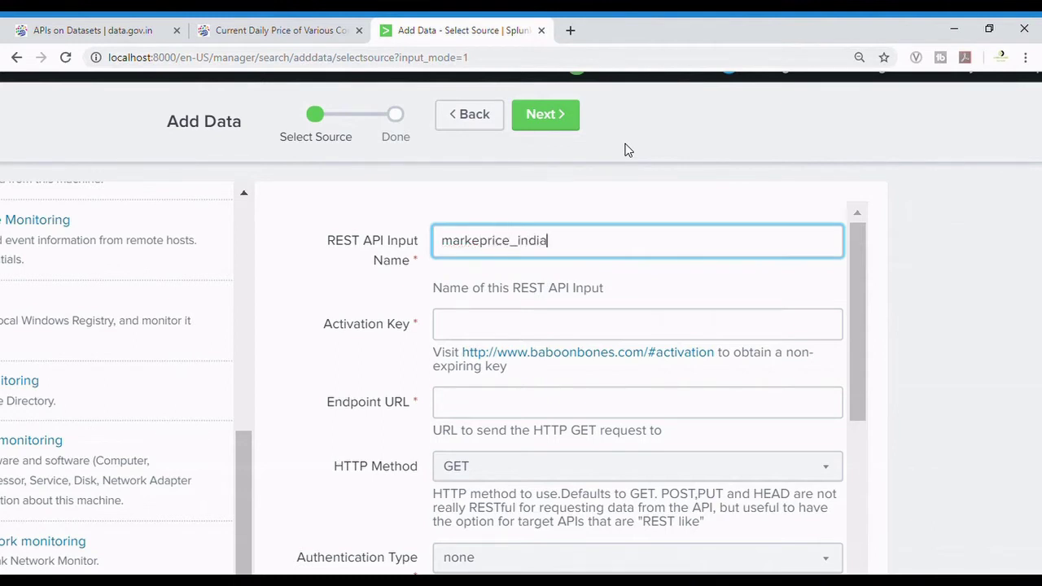
click(574, 336)
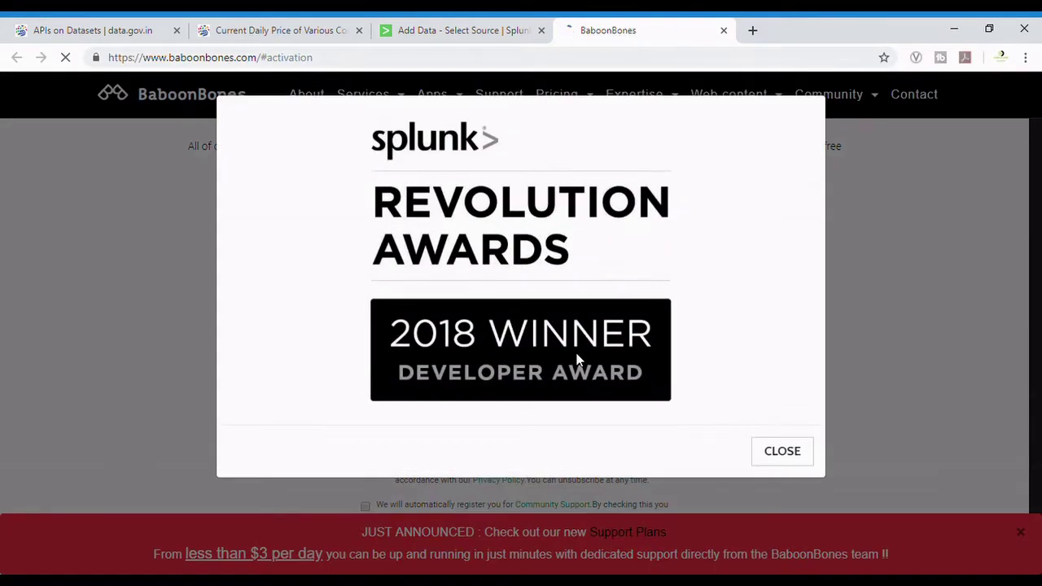
On the BaboonBones form, choose REST API Modular Input as the app and pick a usage scenario.
click(762, 449)
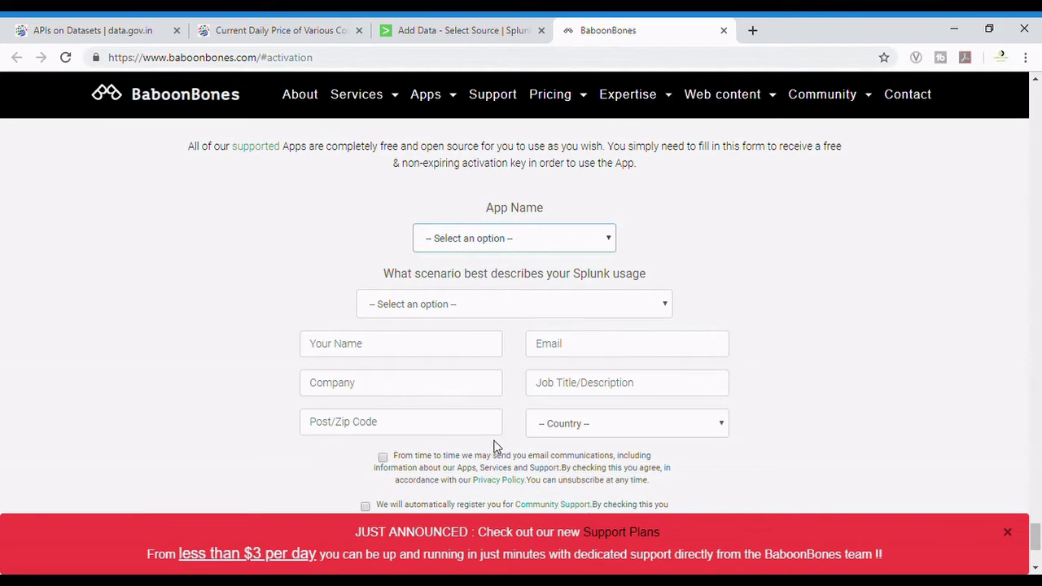
key(Down)
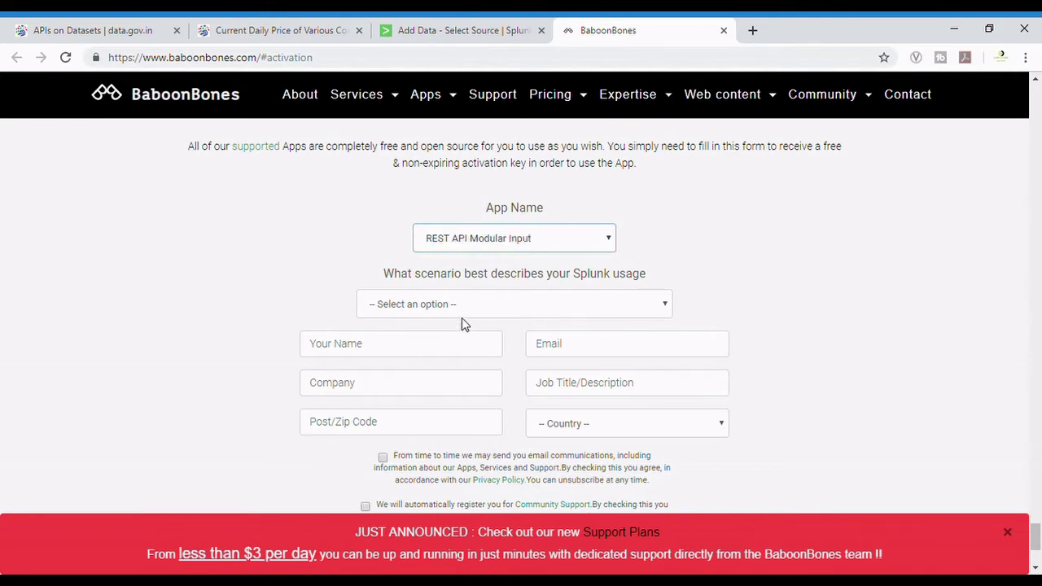
key(Tab)
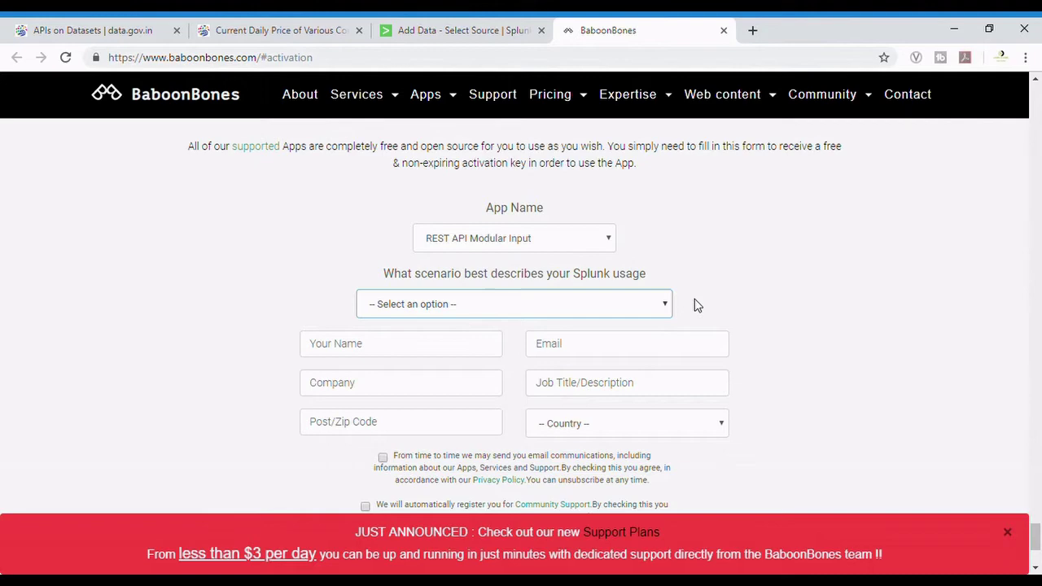
click(698, 305)
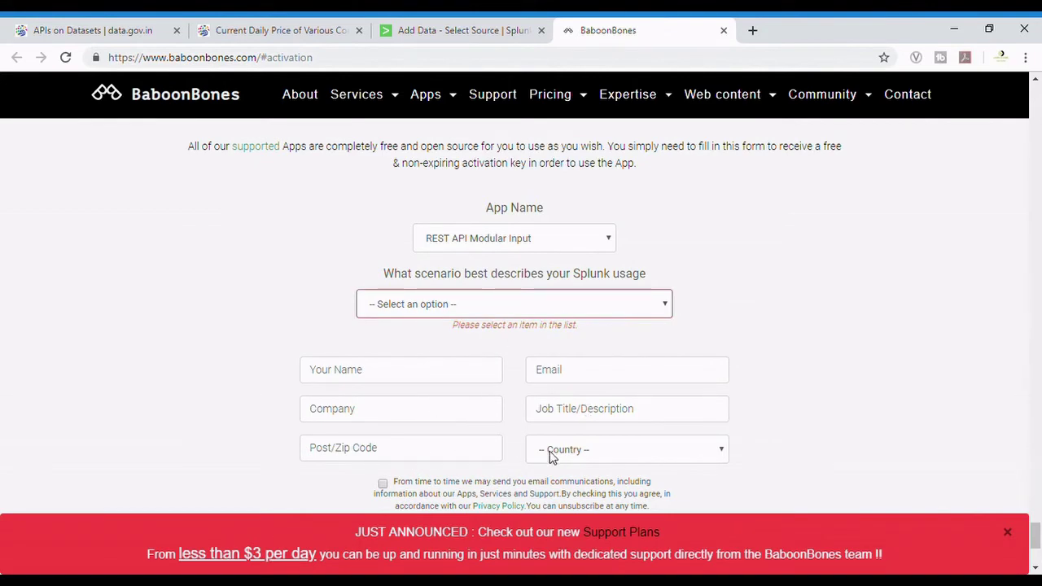
scroll(549, 456, down, 2)
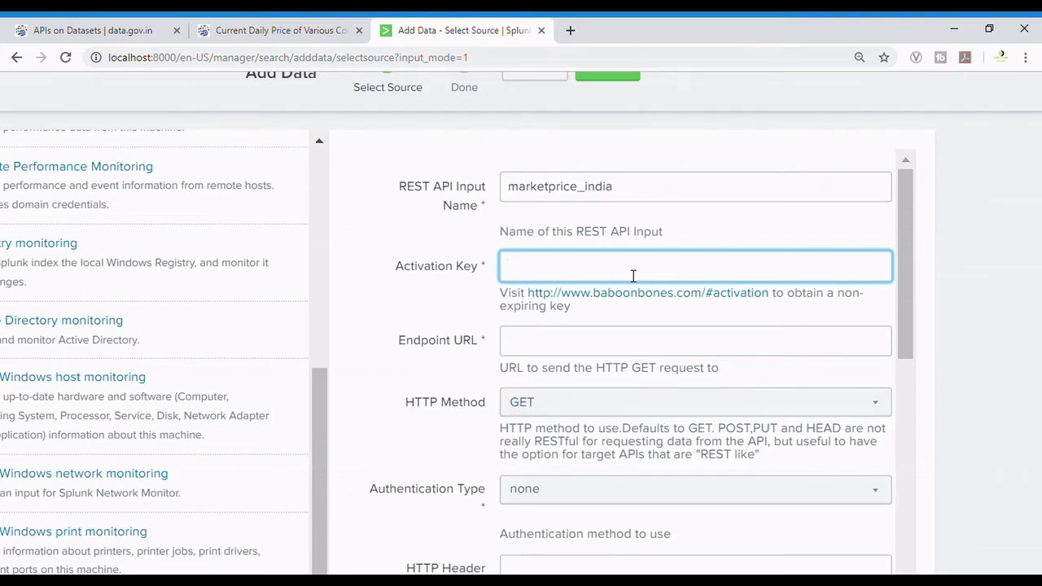
Paste the activation key into the REST input form and move to the Endpoint URL field.
key(ctrl+v)
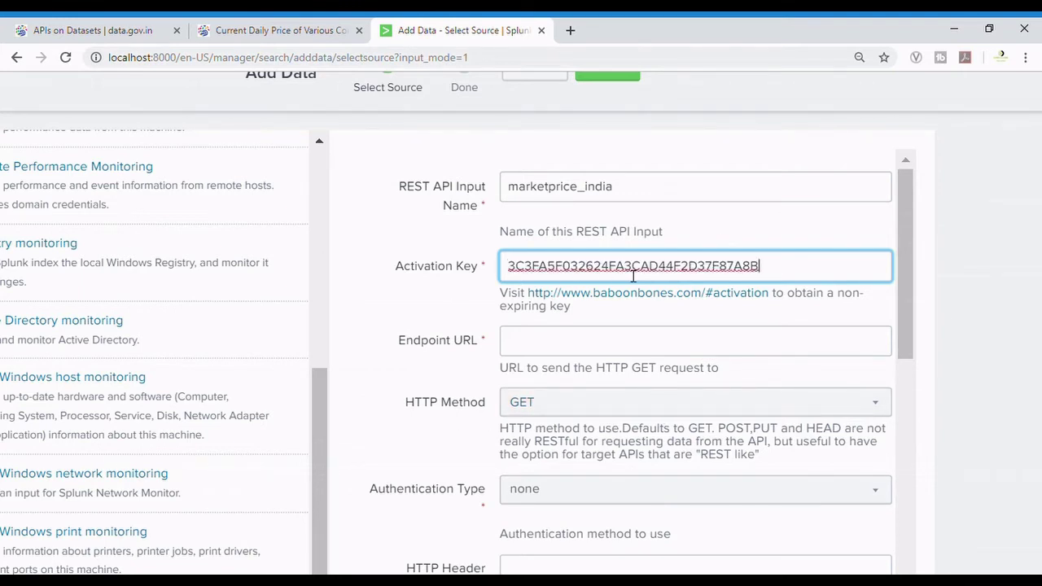
double_click(407, 345)
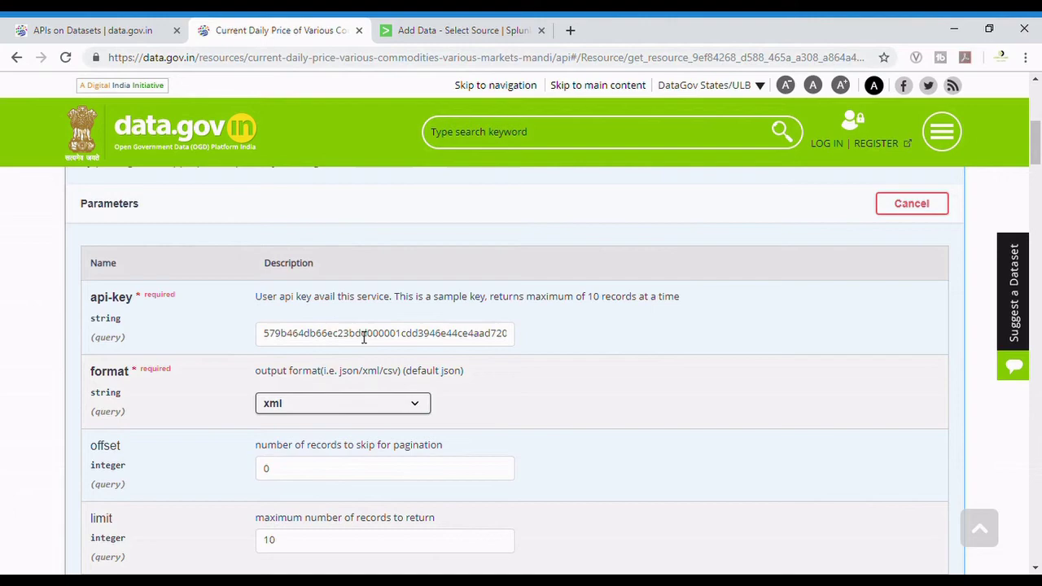
Select the full generated Request URL with format=xml, offset=0 and limit=10.
scroll(364, 335, down, 4)
scroll(364, 337, down, 2)
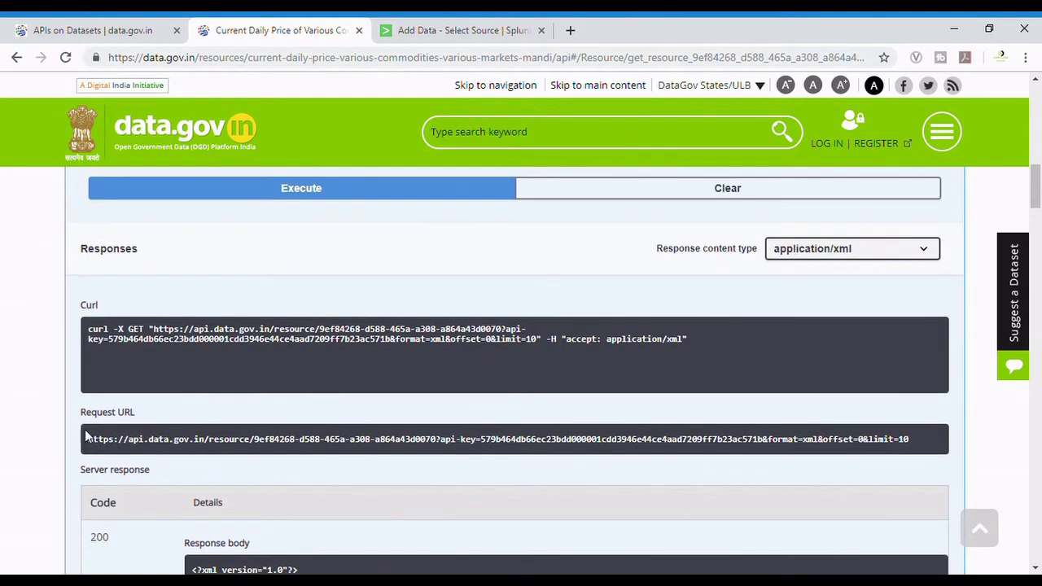
scroll(95, 425, up, 3)
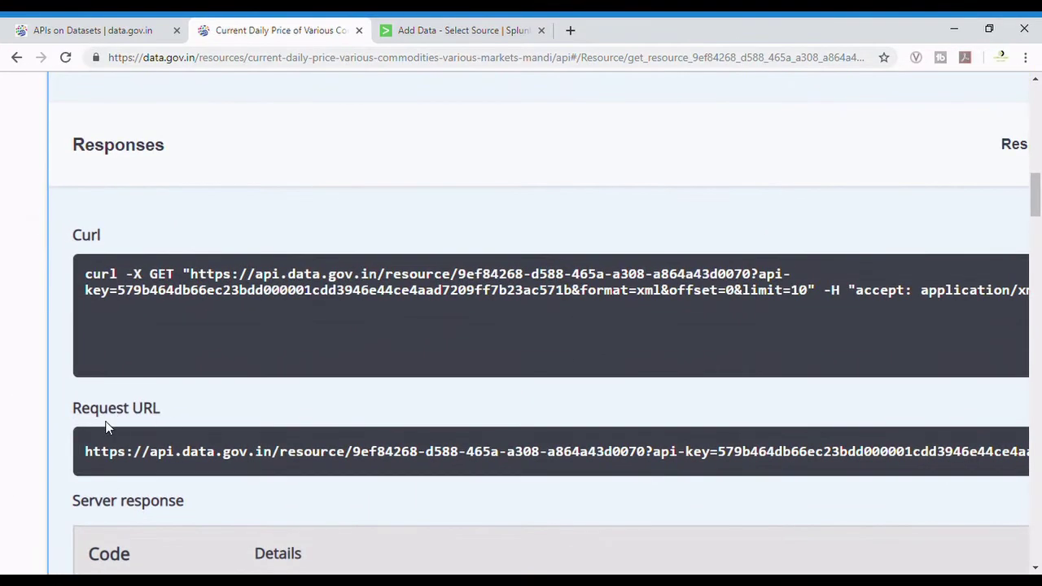
scroll(126, 465, down, 3)
triple_click(122, 465)
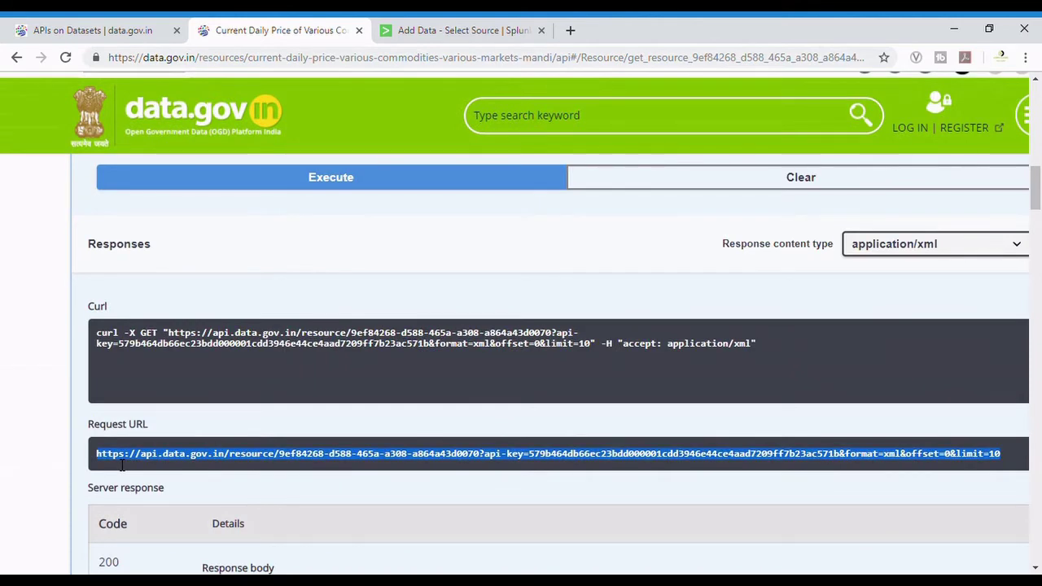
Paste the data.gov.in commodity price API request URL into the Endpoint URL field.
click(453, 30)
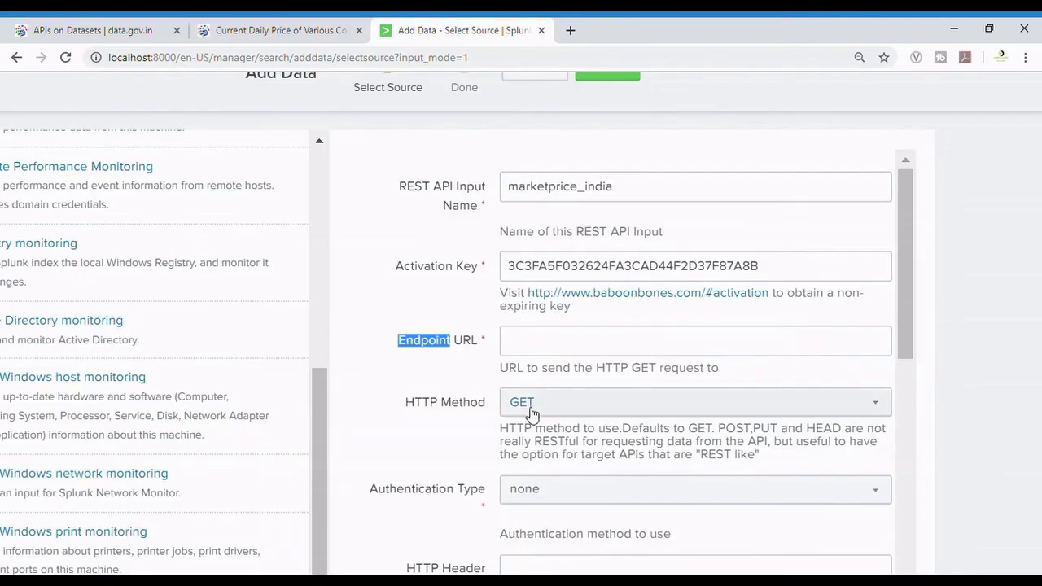
click(573, 352)
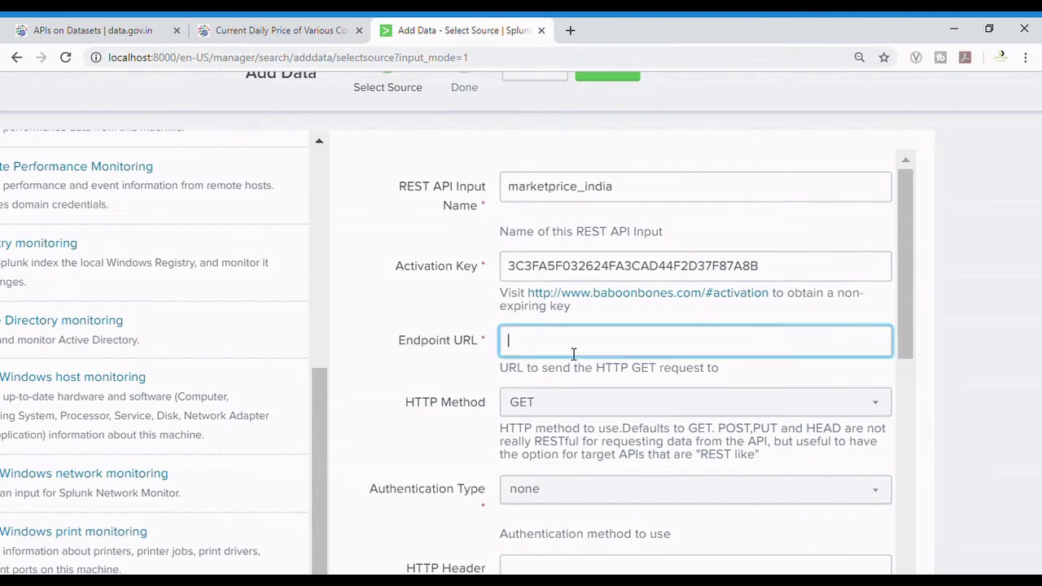
key(ctrl+v)
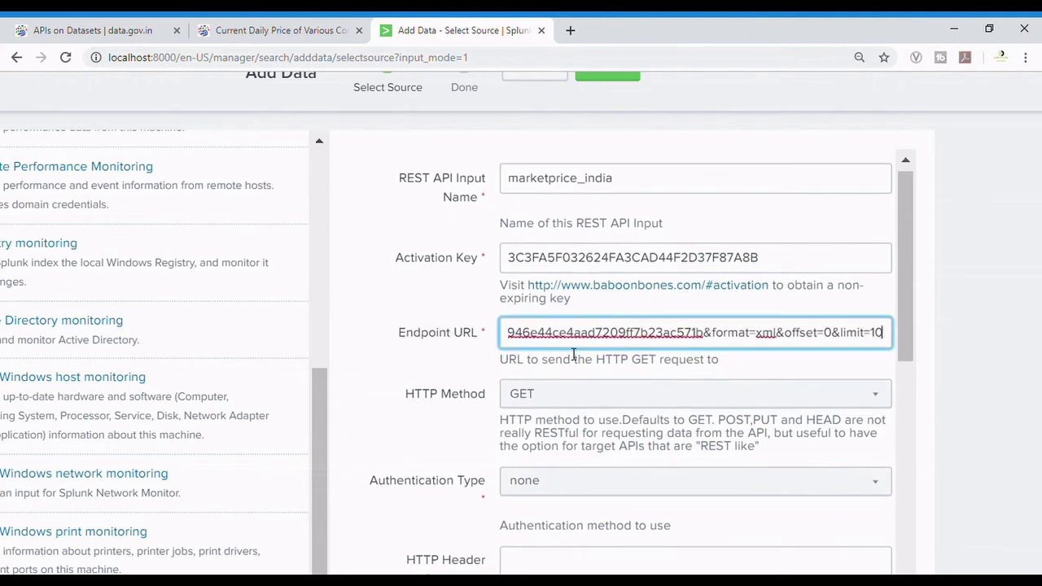
key(ctrl+Left)
key(ctrl+Left)
key(ctrl+Left)
key(ctrl+Left)
key(ctrl+Left)
key(ctrl+Left)
key(ctrl+Left)
key(ctrl+Left)
key(ctrl+Left)
key(ctrl+Left)
key(ctrl+Left)
key(ctrl+Left)
key(ctrl+Left)
key(ctrl+Left)
key(ctrl+Left)
key(ctrl+Left)
key(ctrl+Left)
key(ctrl+Left)
key(ctrl+Left)
key(ctrl+Left)
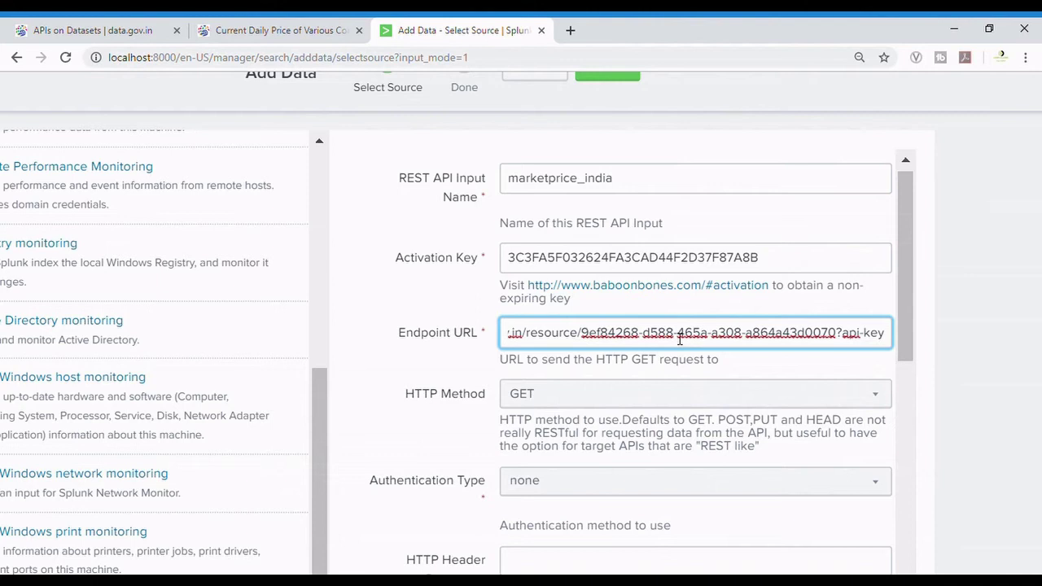
key(ctrl+Right)
key(ctrl+Right)
key(ctrl+Right)
key(ctrl+Right)
key(ctrl+Right)
key(ctrl+Right)
key(ctrl+Right)
key(ctrl+Right)
key(ctrl+Right)
key(ctrl+Right)
key(ctrl+Right)
key(ctrl+Right)
key(ctrl+Right)
key(ctrl+Right)
key(ctrl+Right)
key(ctrl+Right)
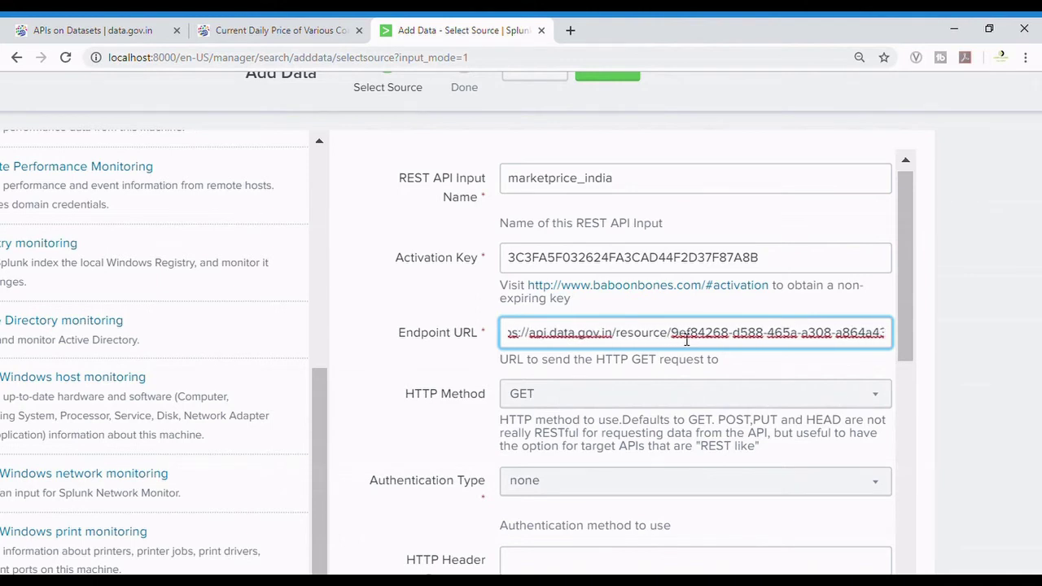
Check the pasted URL's api-key parameter and its format=xml, offset=0 and limit=10 settings.
key(ctrl+Right)
key(ctrl+Right)
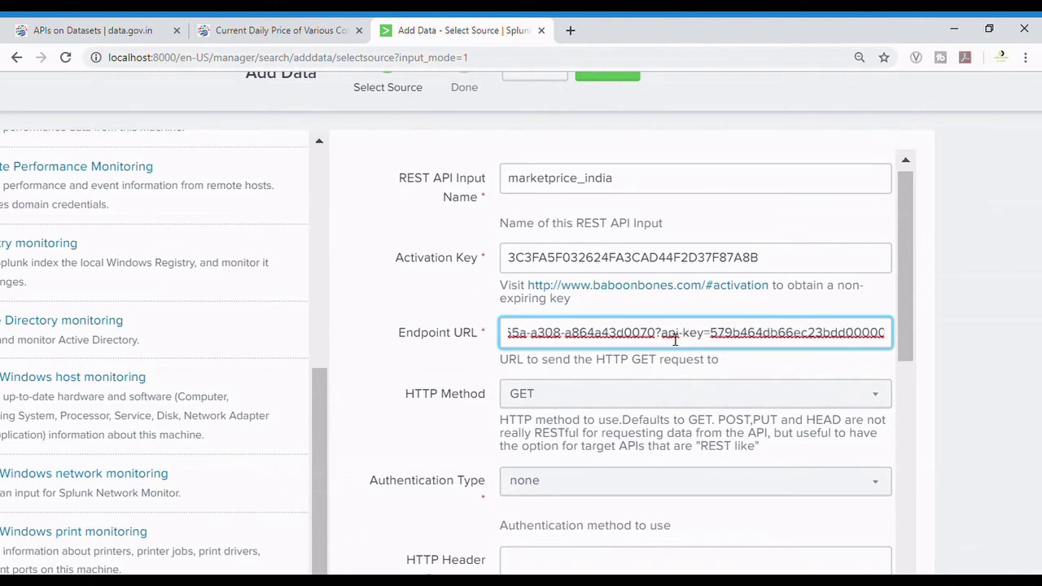
drag(656, 334, 711, 333)
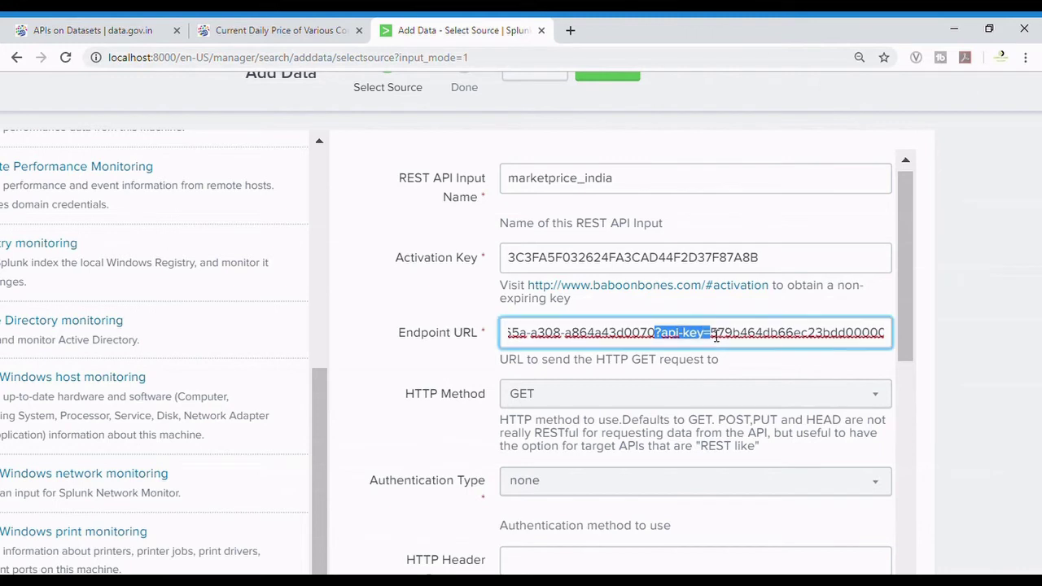
key(ctrl+shift+Right)
click(717, 333)
key(End)
scroll(716, 336, right, 2)
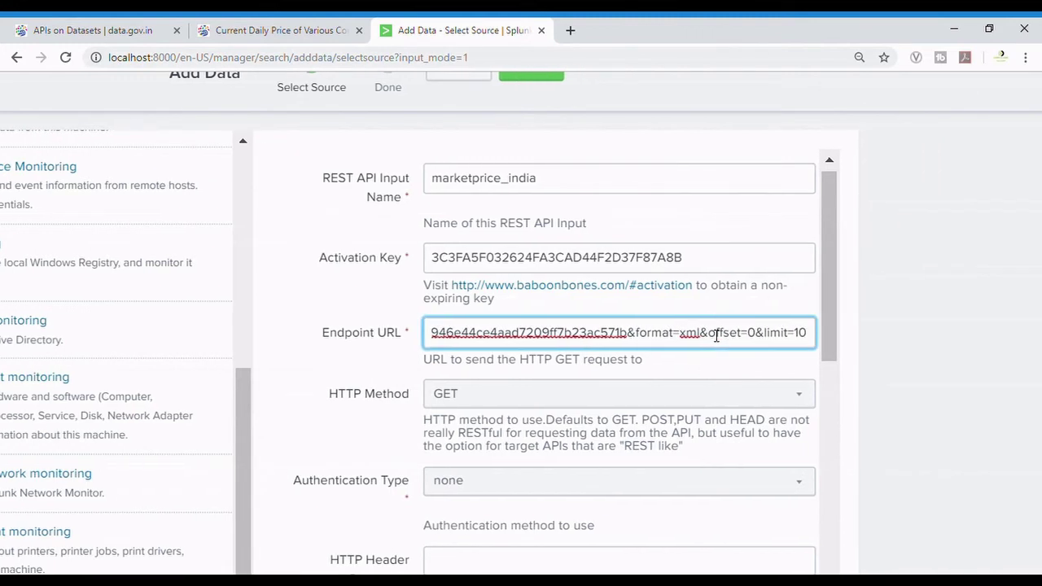
drag(636, 334, 663, 344)
scroll(682, 344, right, 3)
key(Left)
key(Left)
key(Left)
key(Left)
key(Left)
key(Left)
key(Left)
key(Left)
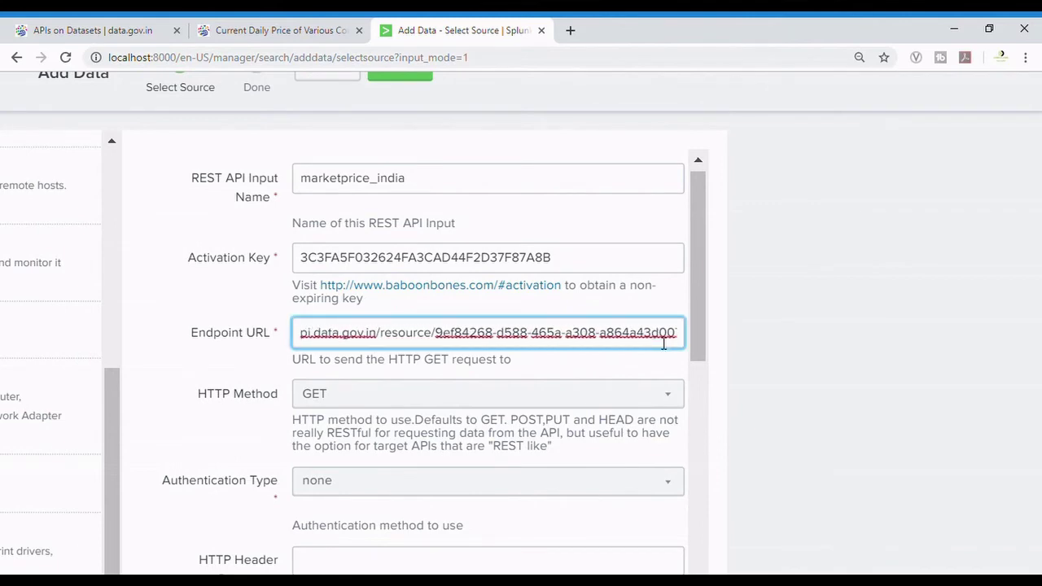
scroll(1007, 387, left, 6)
scroll(1007, 387, right, 2)
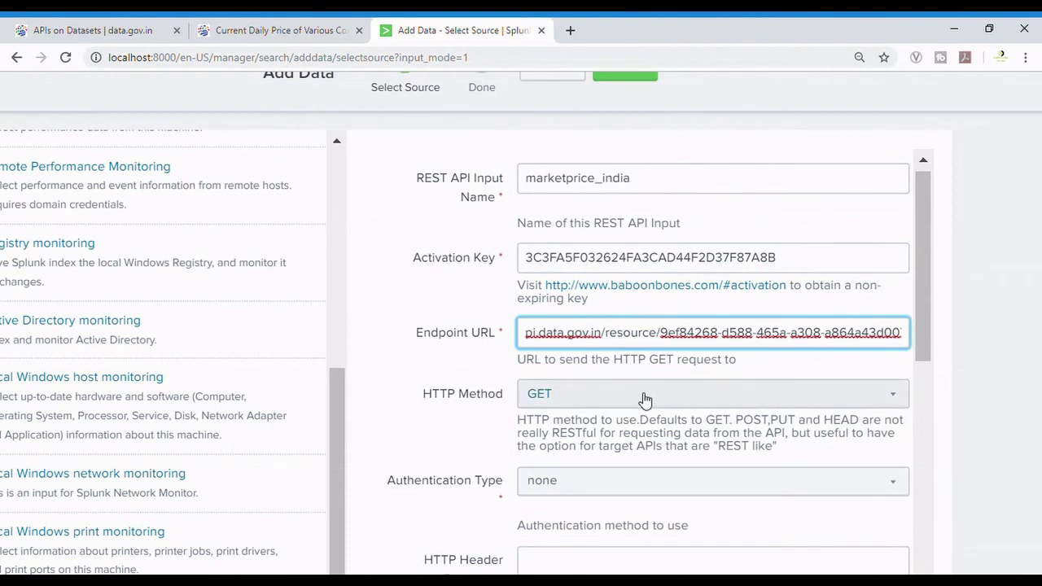
Change the REST input's Response Type from text to xml.
scroll(533, 428, down, 1)
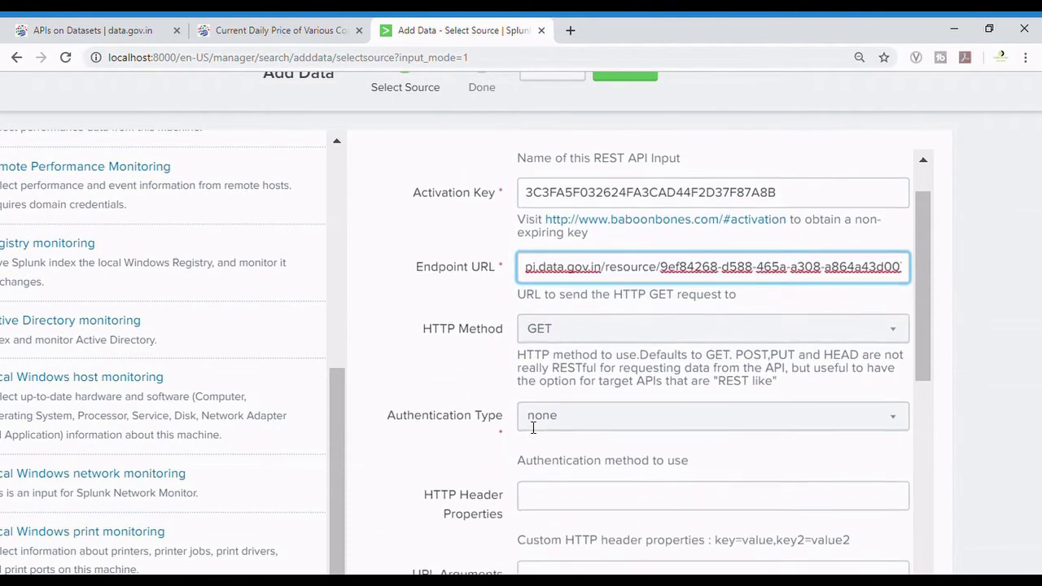
scroll(536, 440, down, 1)
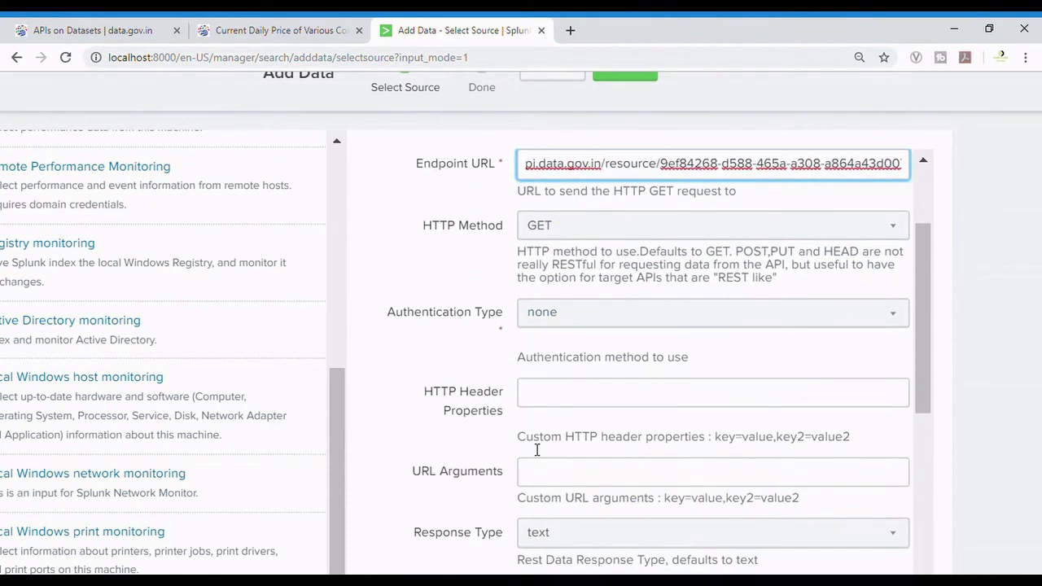
scroll(513, 472, down, 2)
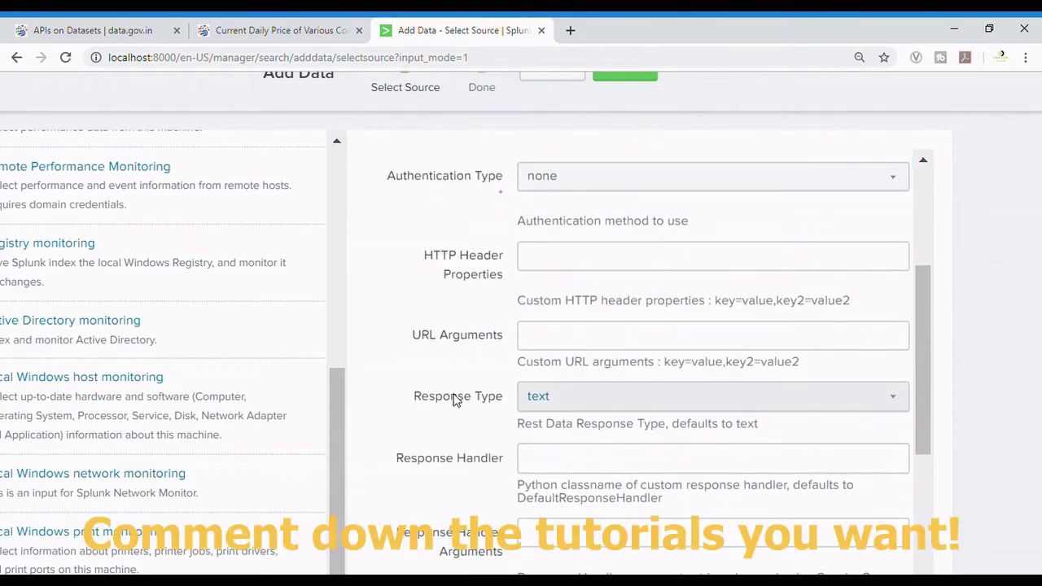
click(541, 399)
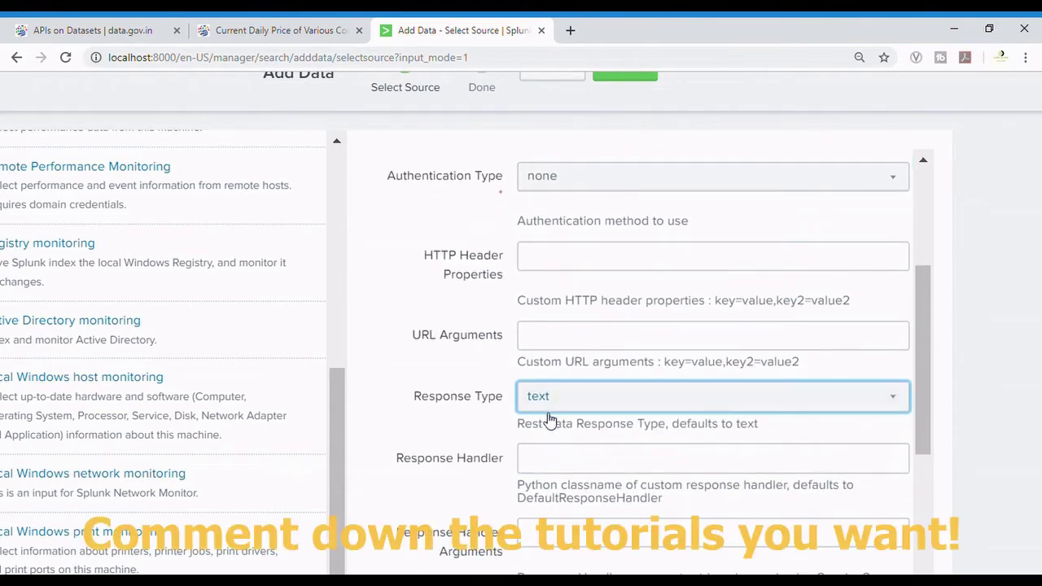
key(Down)
scroll(589, 451, down, 2)
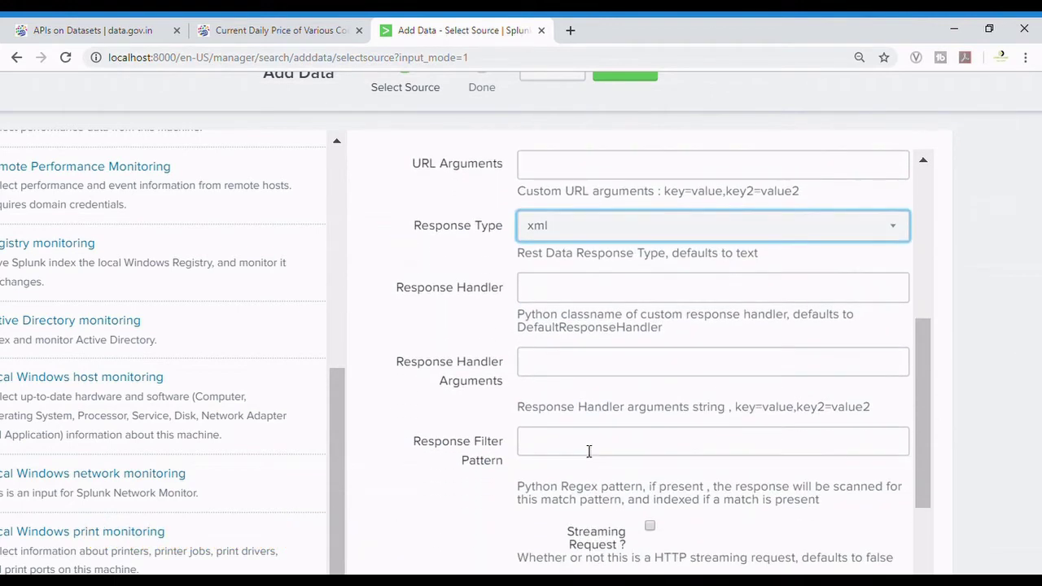
scroll(589, 451, down, 3)
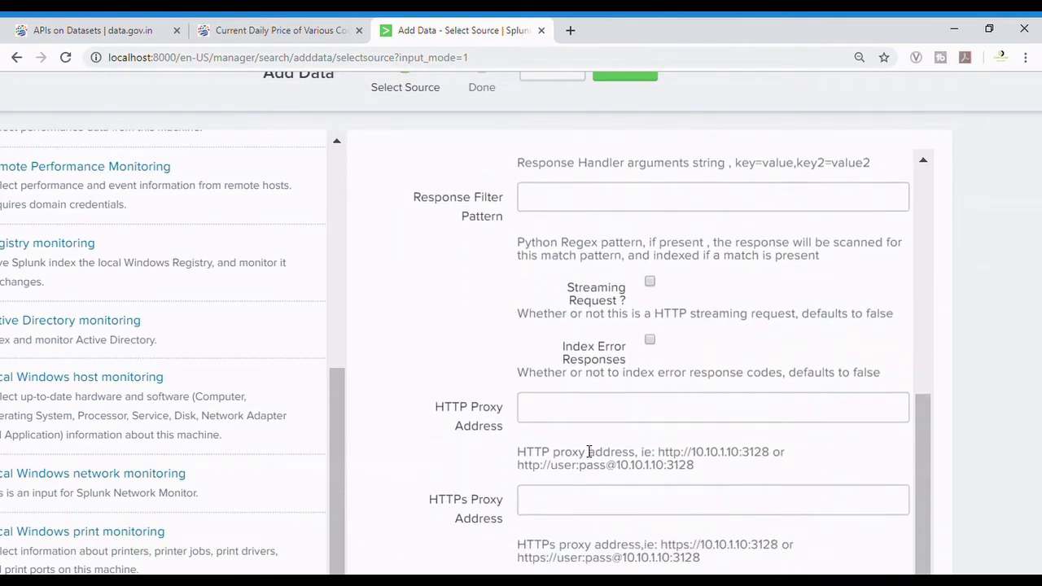
scroll(589, 451, down, 4)
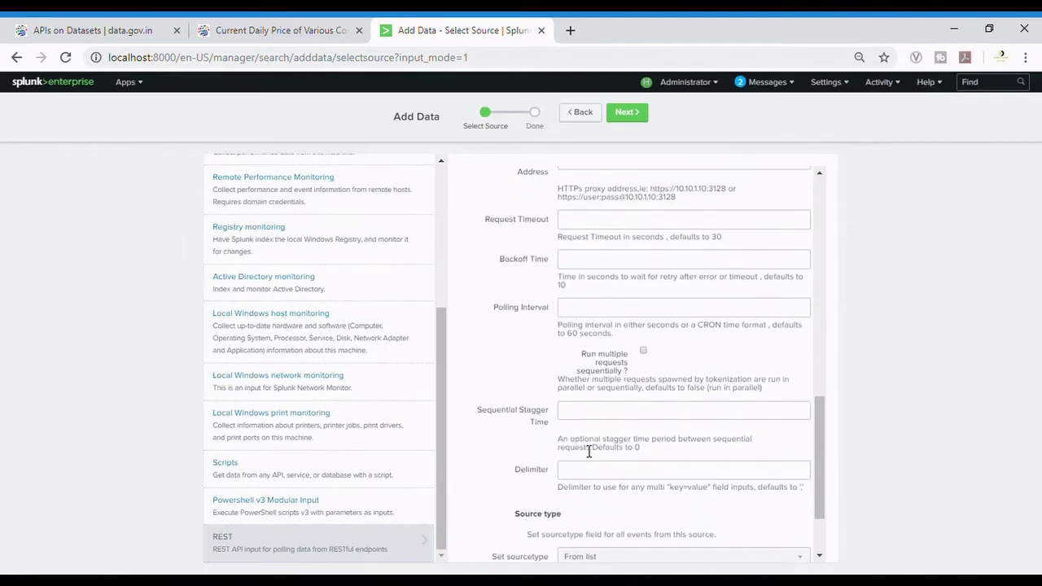
scroll(588, 451, down, 1)
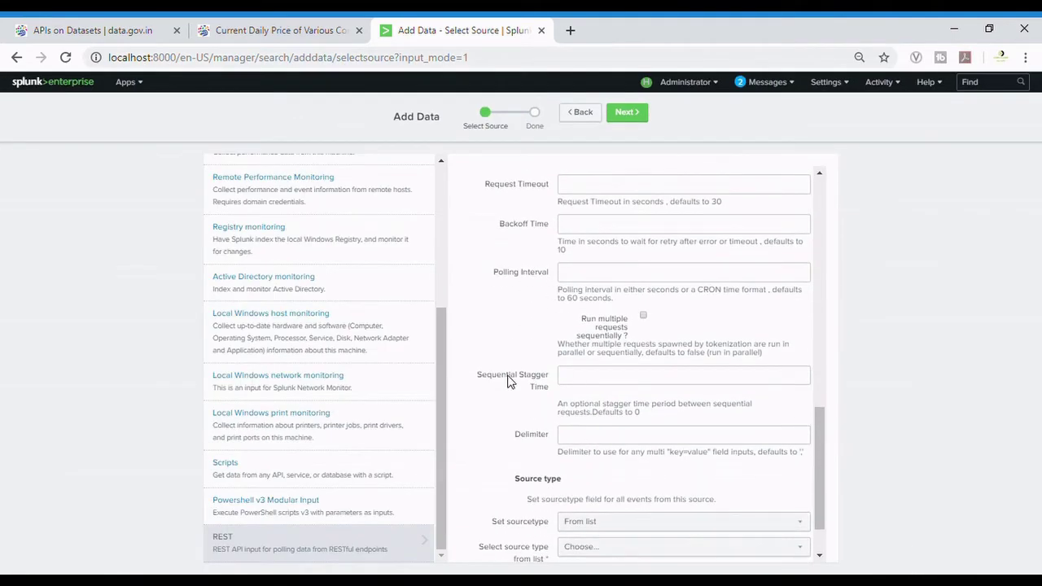
key(ctrl+plus)
key(ctrl+plus)
key(ctrl+plus)
key(ctrl+plus)
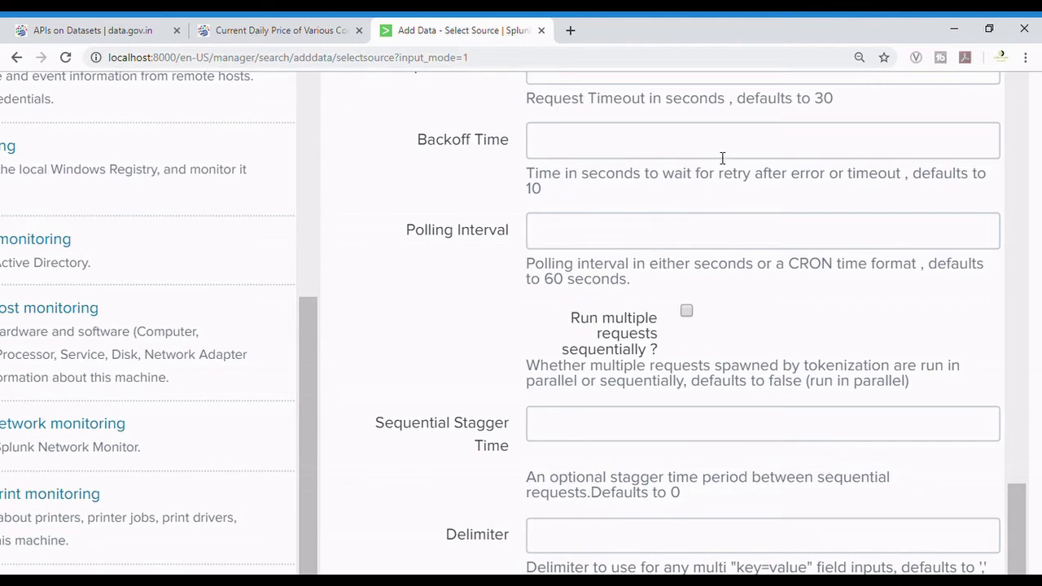
key(ctrl+minus)
key(ctrl+minus)
key(ctrl+minus)
key(ctrl+minus)
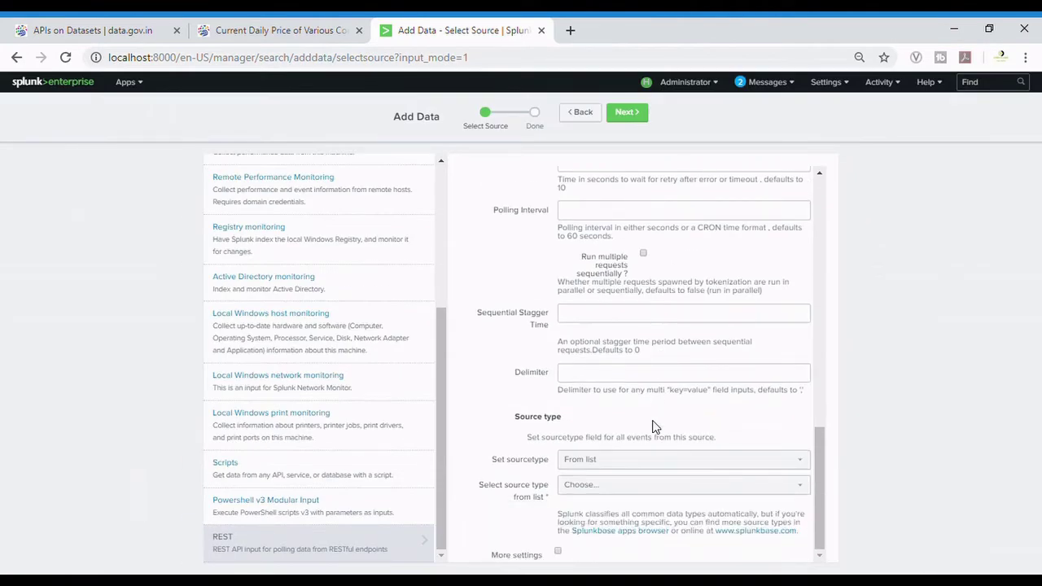
Switch the source type to Manual and enter india_price.
key(ctrl+plus)
key(ctrl+plus)
key(ctrl+plus)
key(ctrl+plus)
click(623, 464)
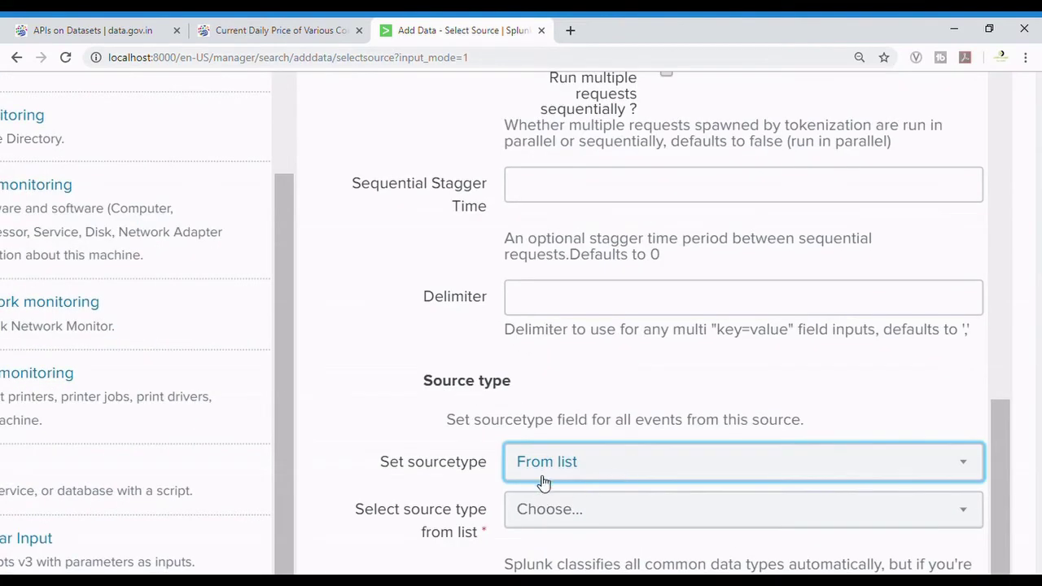
key(Down)
scroll(527, 498, down, 1)
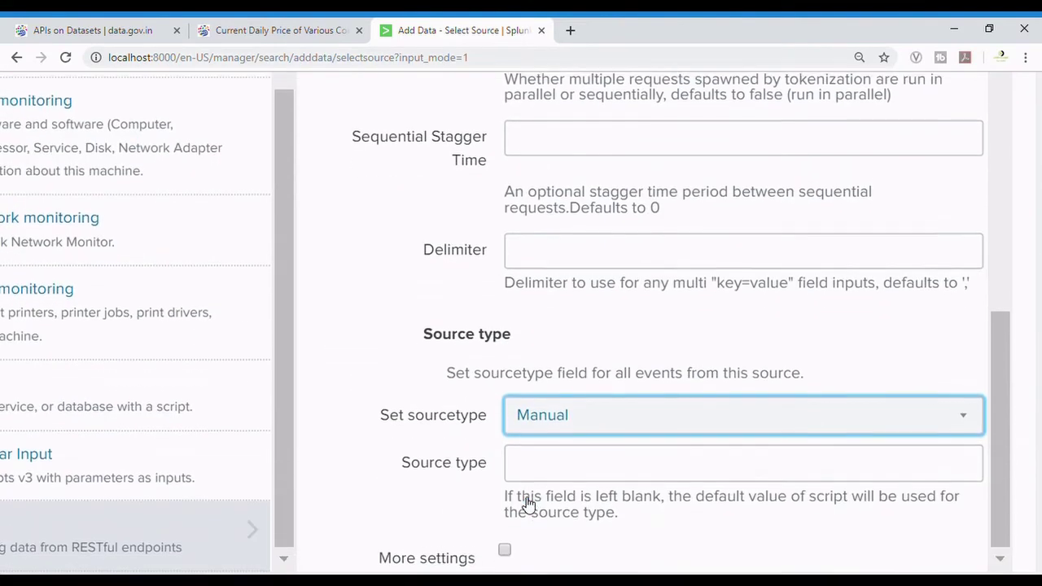
click(562, 467)
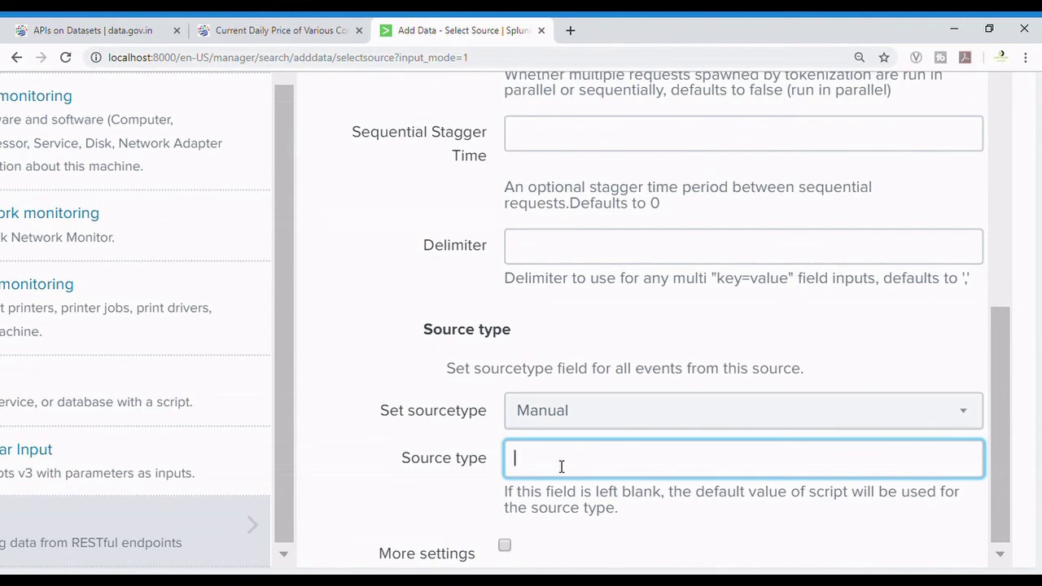
text(india_price)
key(ctrl+minus)
key(ctrl+minus)
key(ctrl+minus)
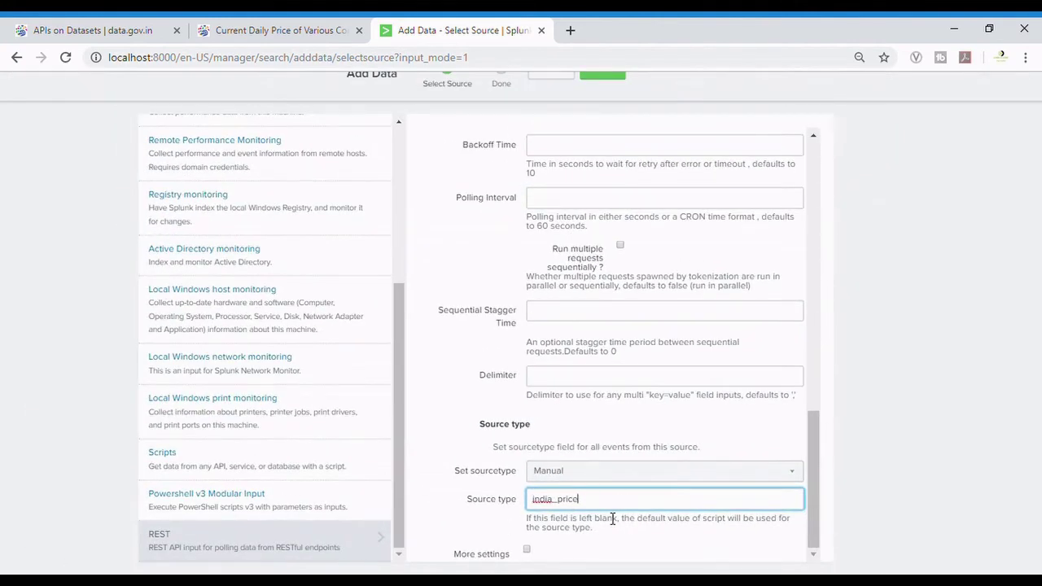
Confirm the india_price source type value and return to the top of the form.
scroll(857, 513, up, 1)
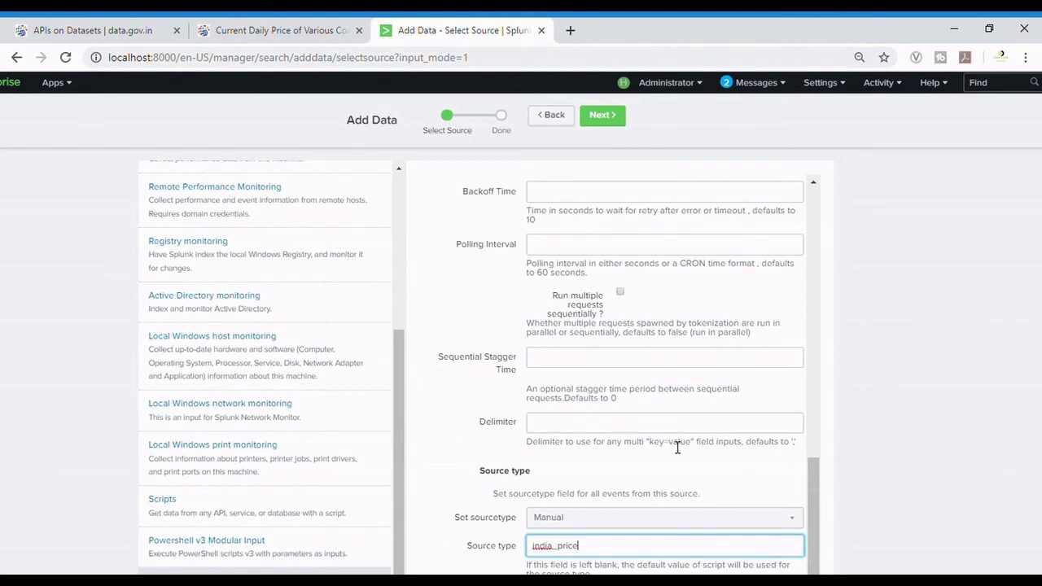
scroll(677, 447, down, 1)
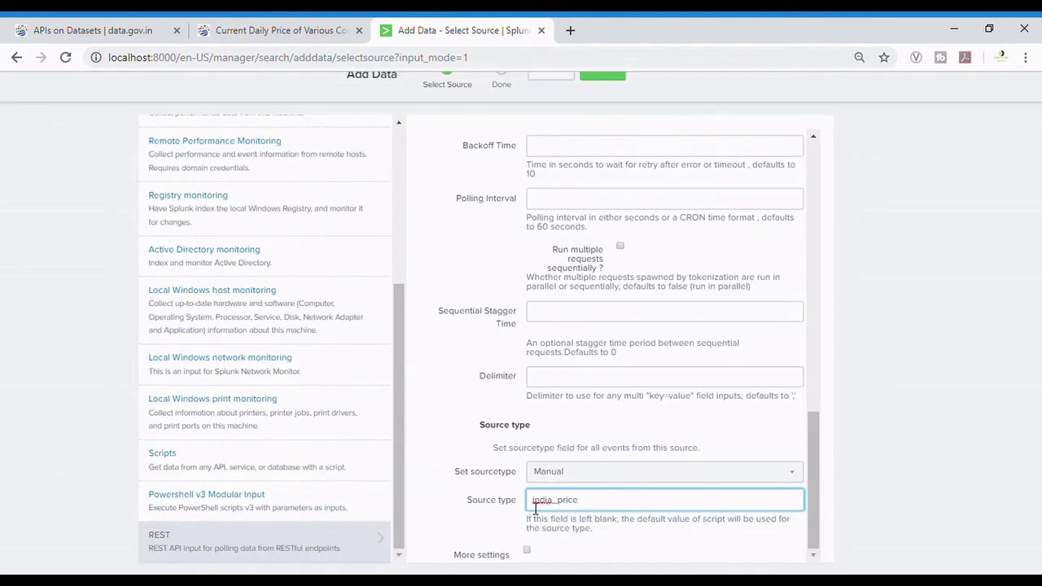
drag(534, 504, 600, 508)
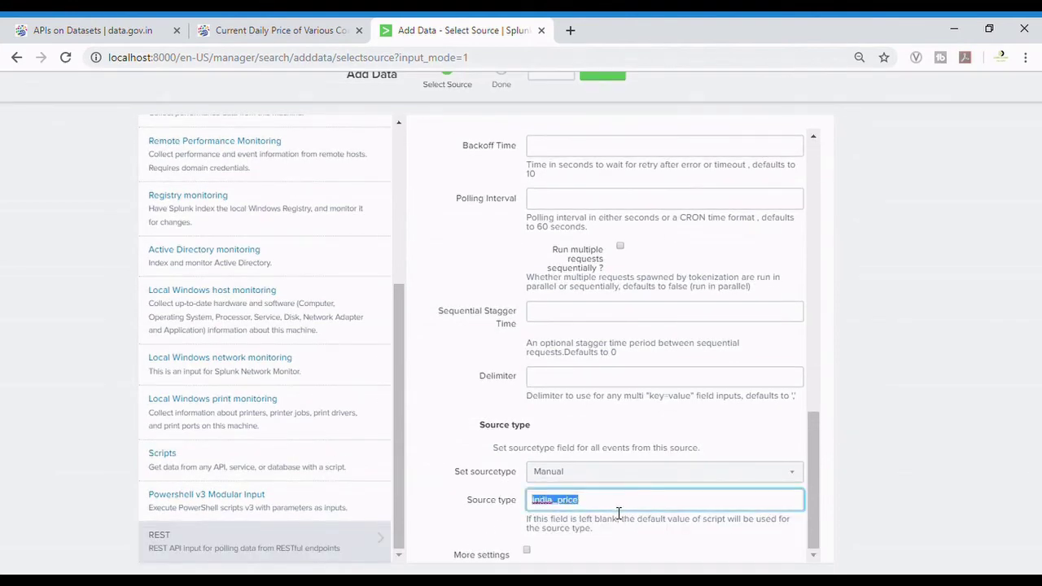
key(ctrl+plus)
key(ctrl+plus)
key(ctrl+0)
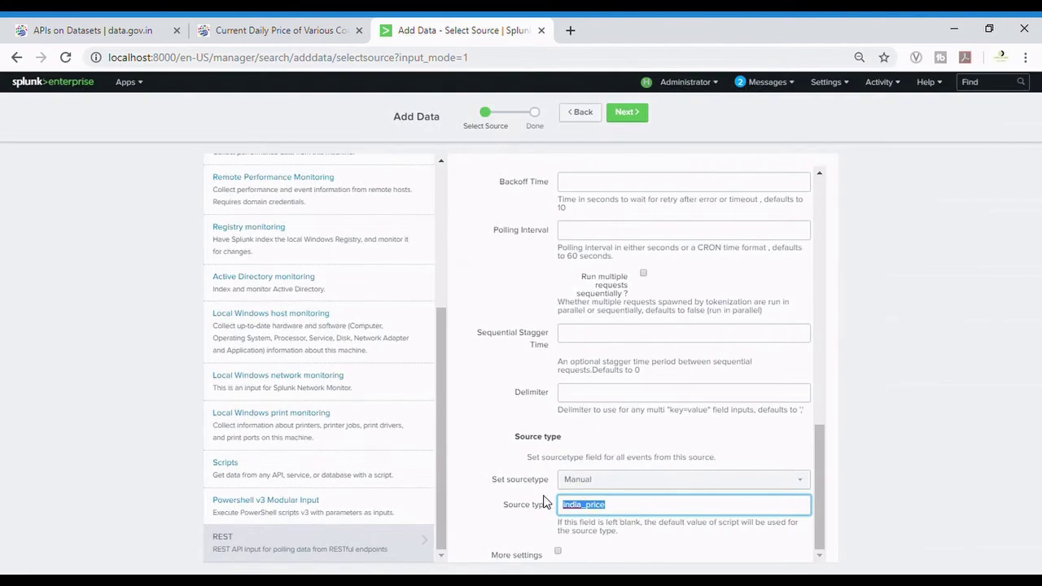
scroll(600, 345, up, 4)
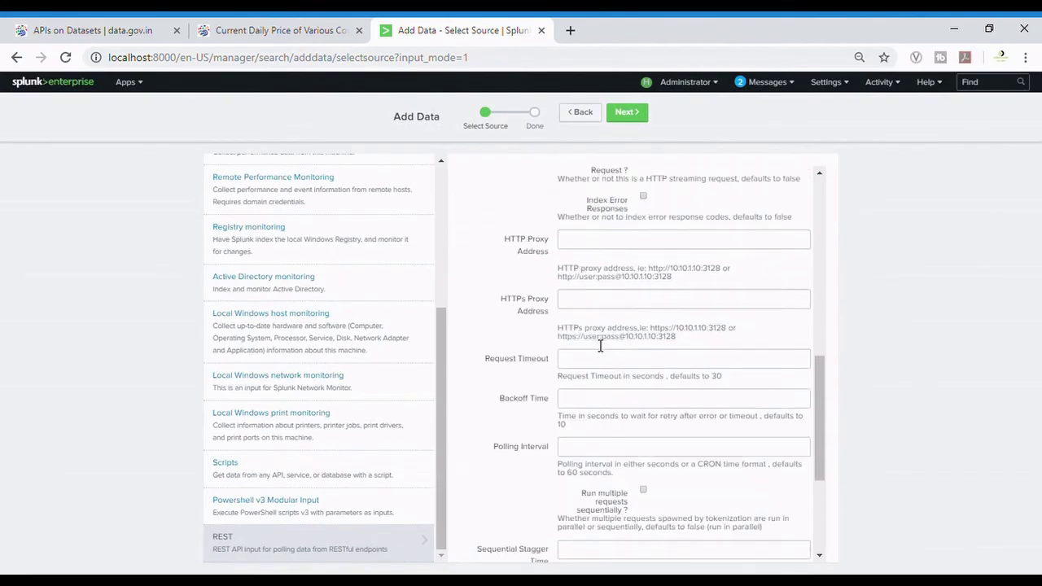
scroll(594, 344, up, 6)
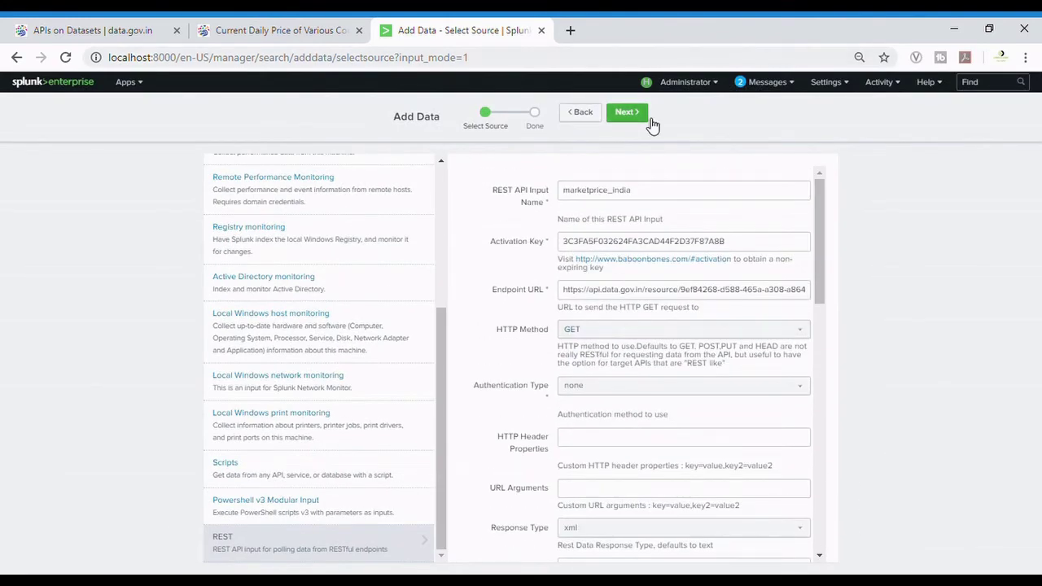
Submit the marketprice_india REST input and go to the search page for its data.
key(ctrl+plus)
key(ctrl+plus)
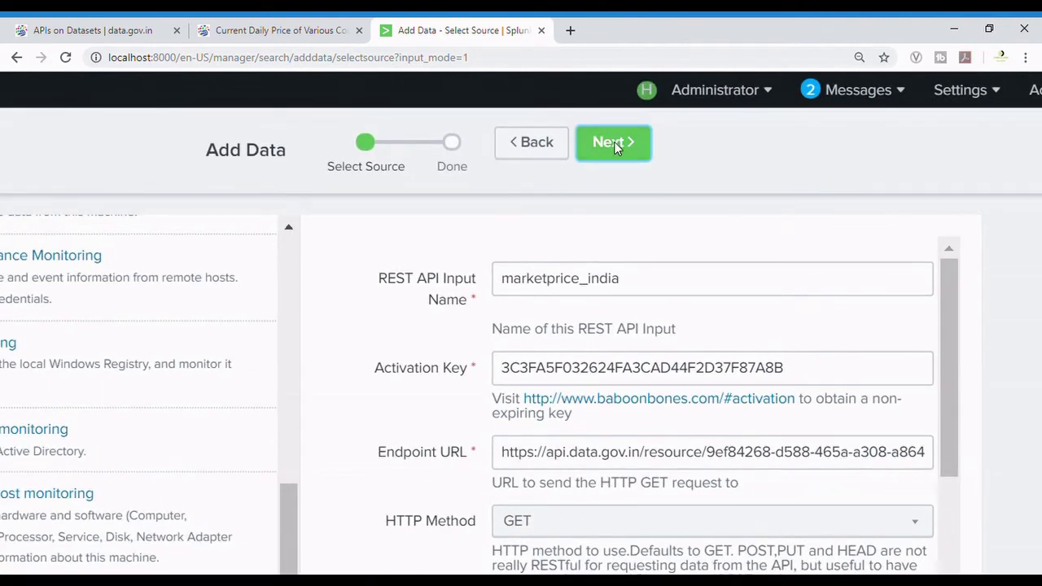
key(ctrl+0)
click(626, 114)
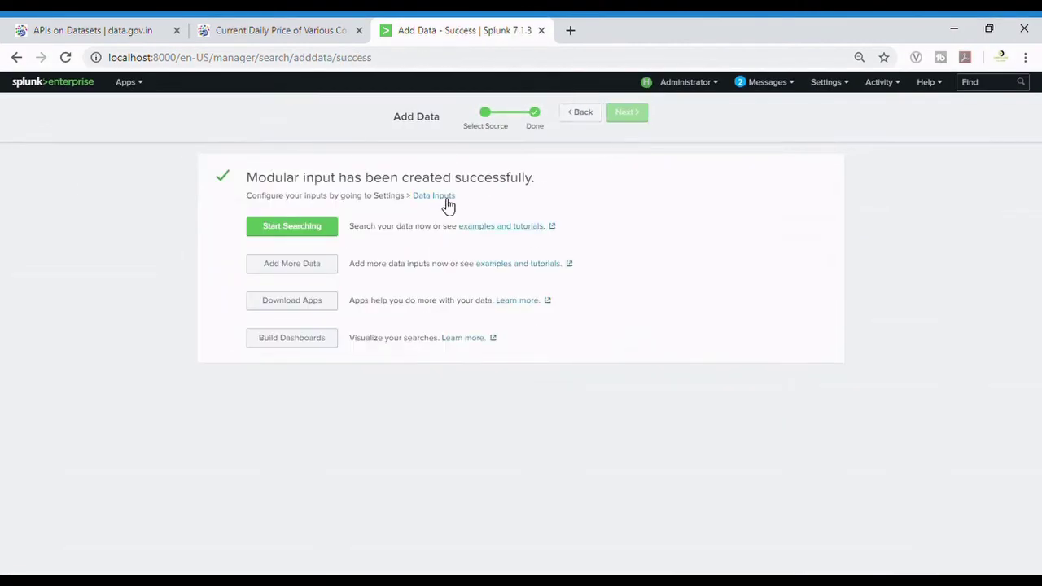
click(322, 236)
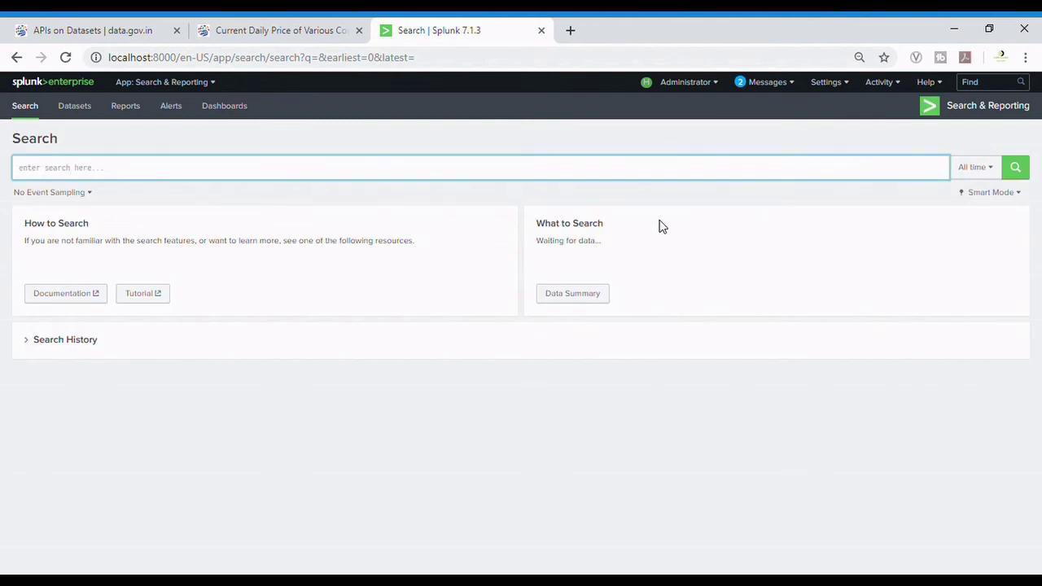
Enter the query index=main sourcetype="india_price", completing it from the autocomplete suggestion.
key(ctrl+minus)
key(ctrl+minus)
key(ctrl+minus)
key(ctrl+minus)
key(ctrl+minus)
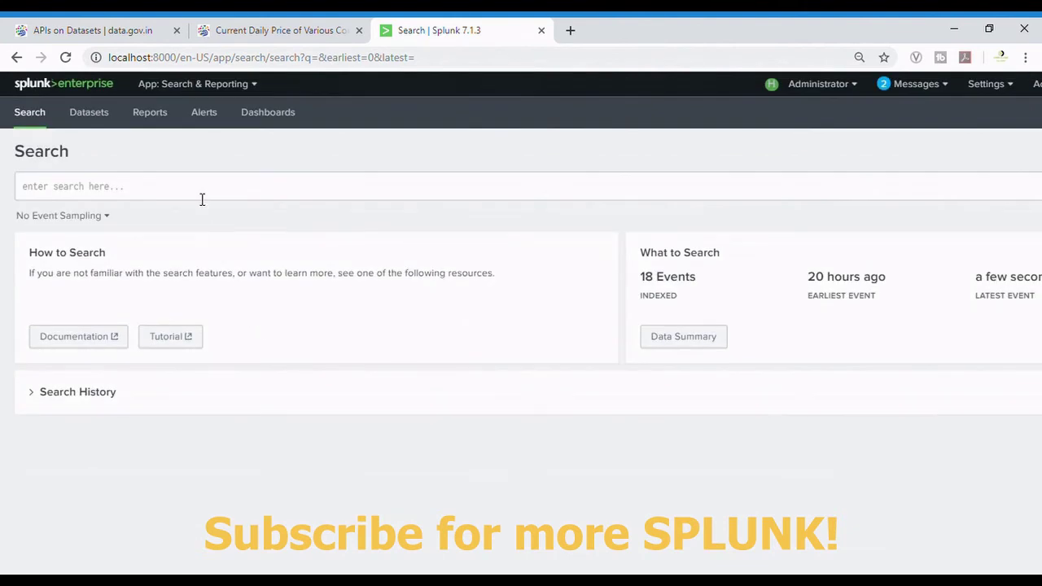
click(202, 199)
text(in)
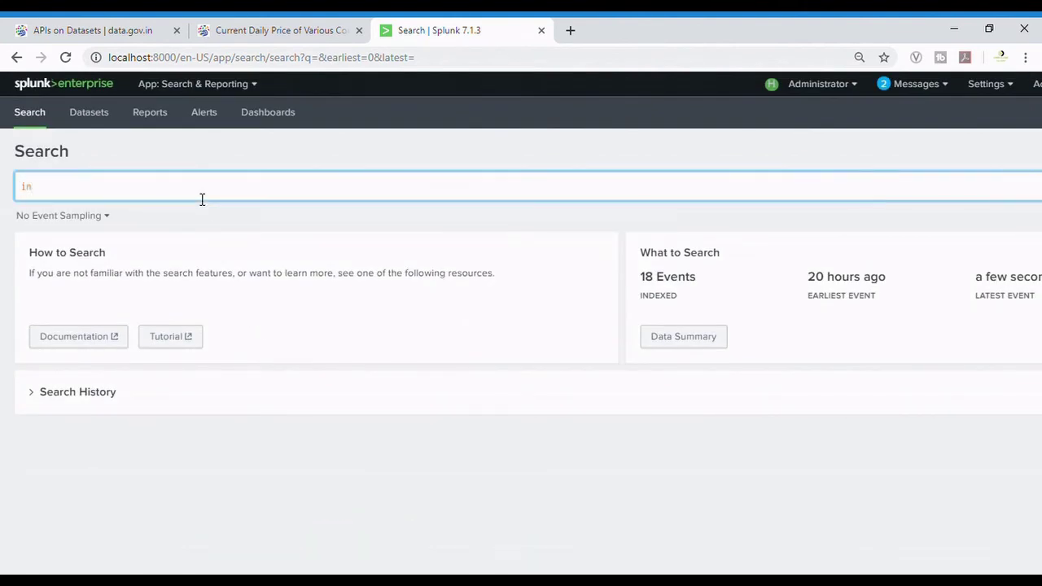
text(dex)
key(ctrl+plus)
key(ctrl+plus)
key(ctrl+plus)
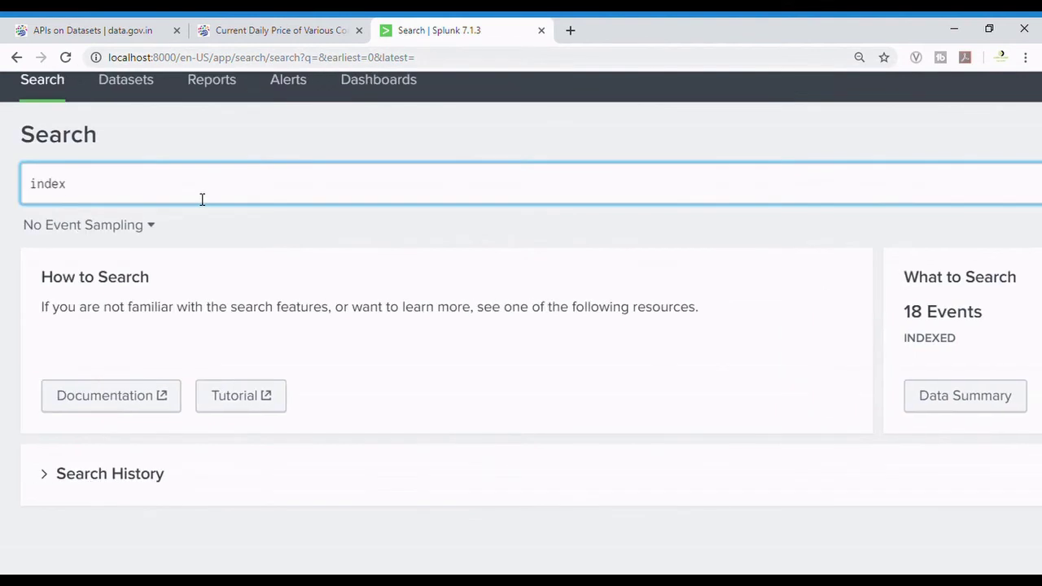
text(=main )
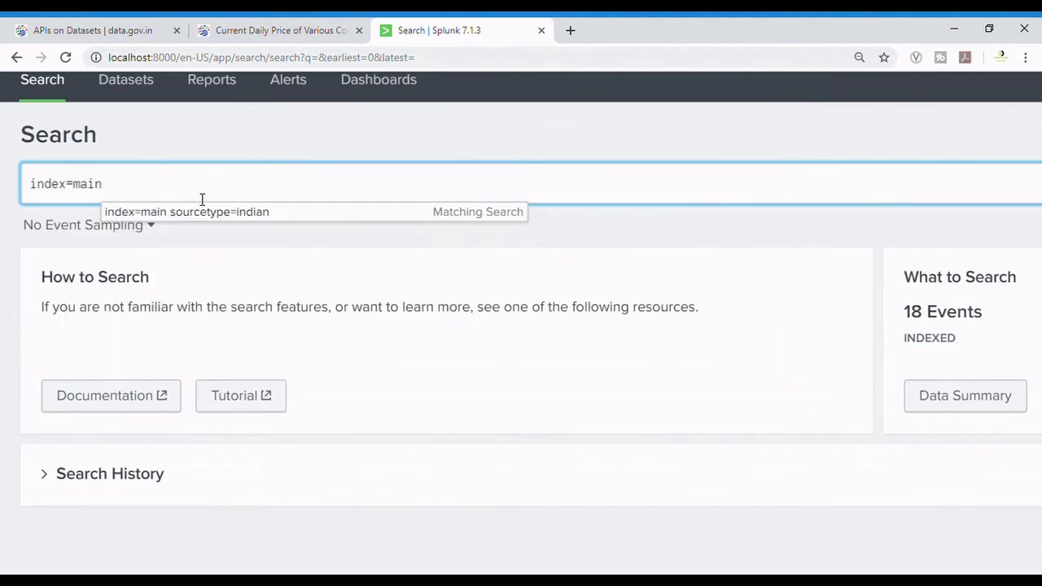
text(sour)
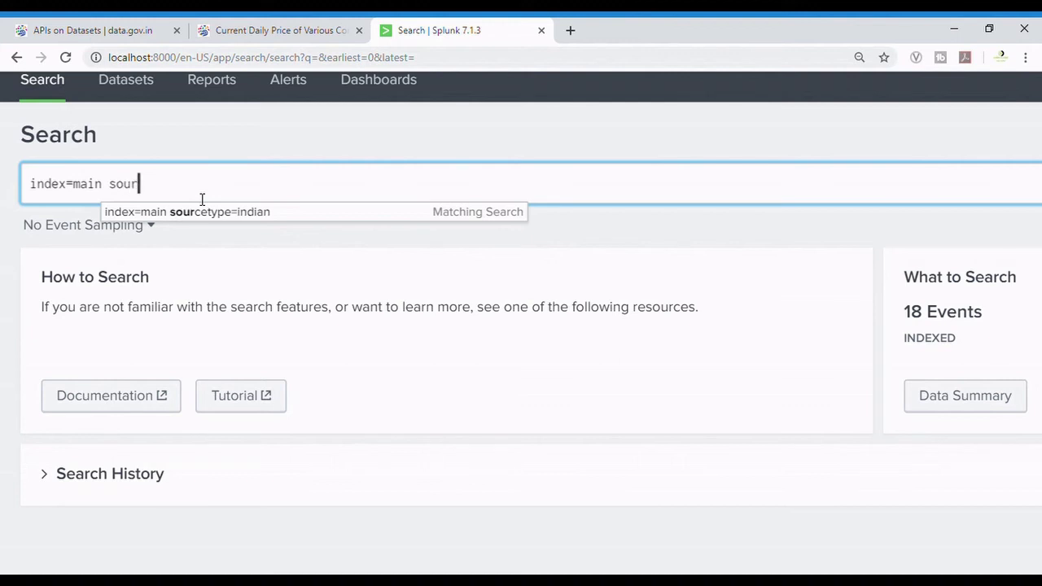
text(cetype="indi)
click(329, 231)
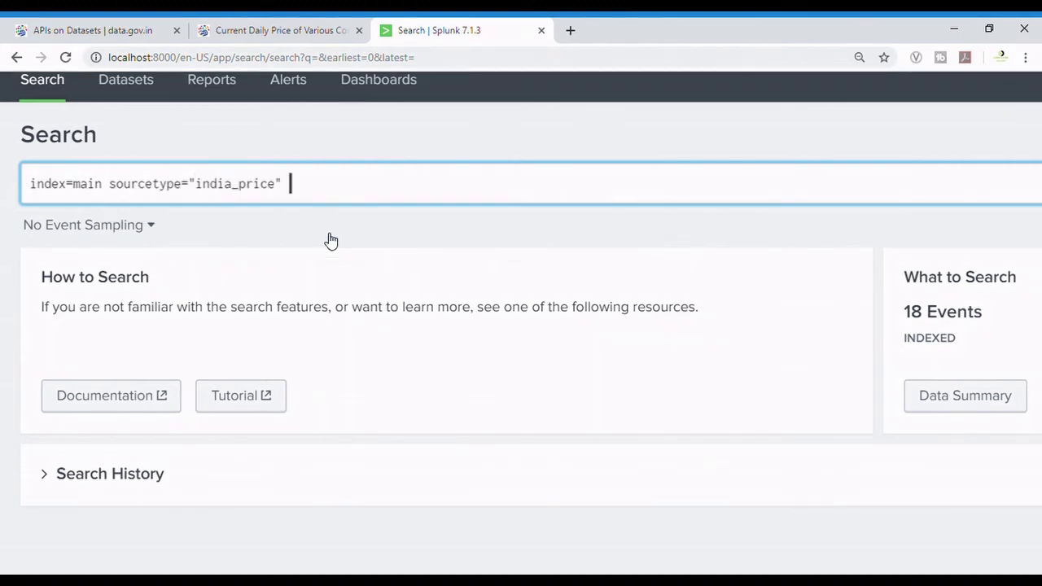
scroll(573, 277, right, 5)
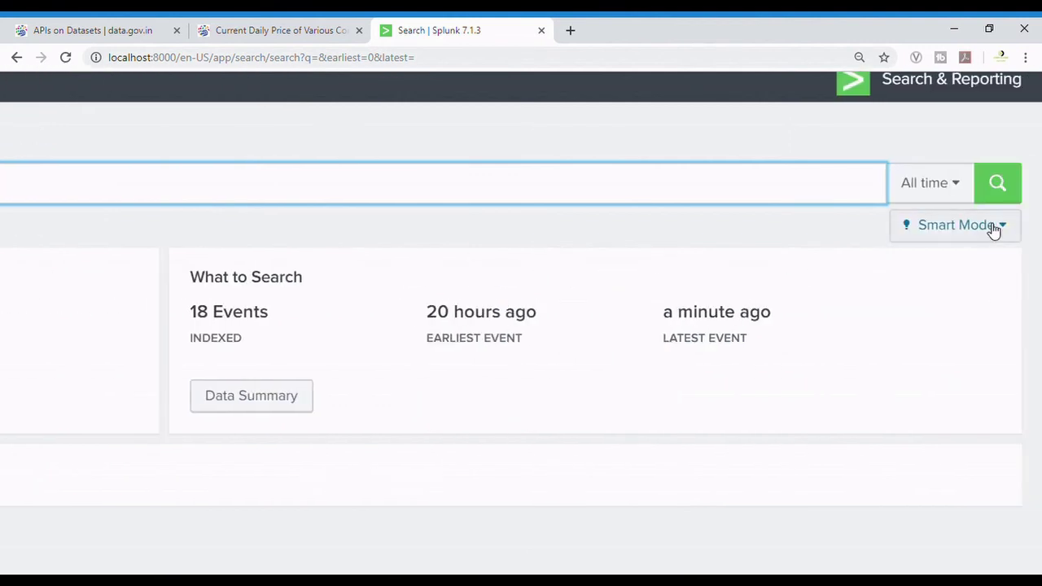
Run the india_price search and browse the two returned XML commodity price events.
click(1000, 182)
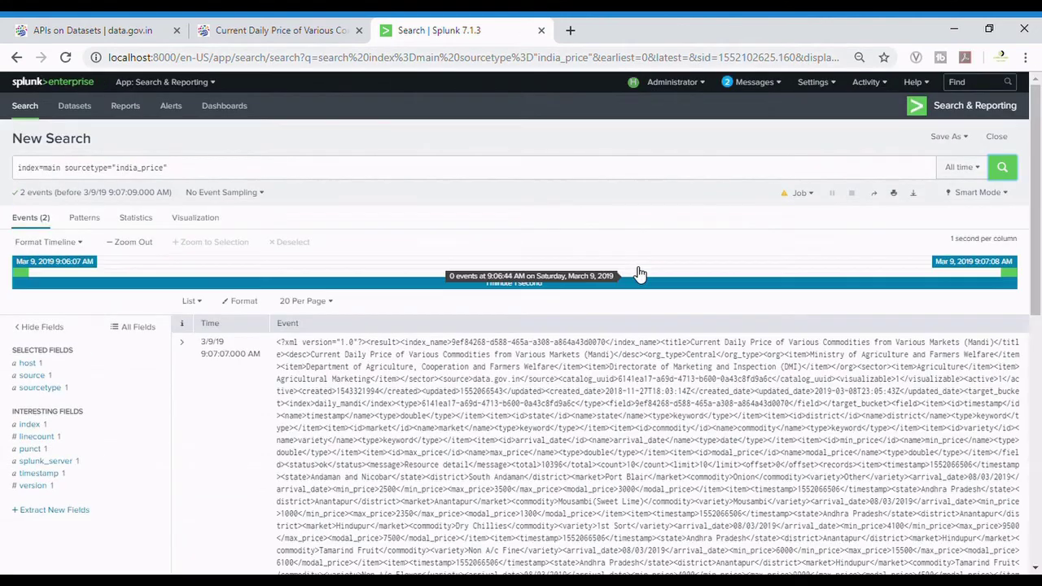
ctrl+scroll(50, 199, up, 5)
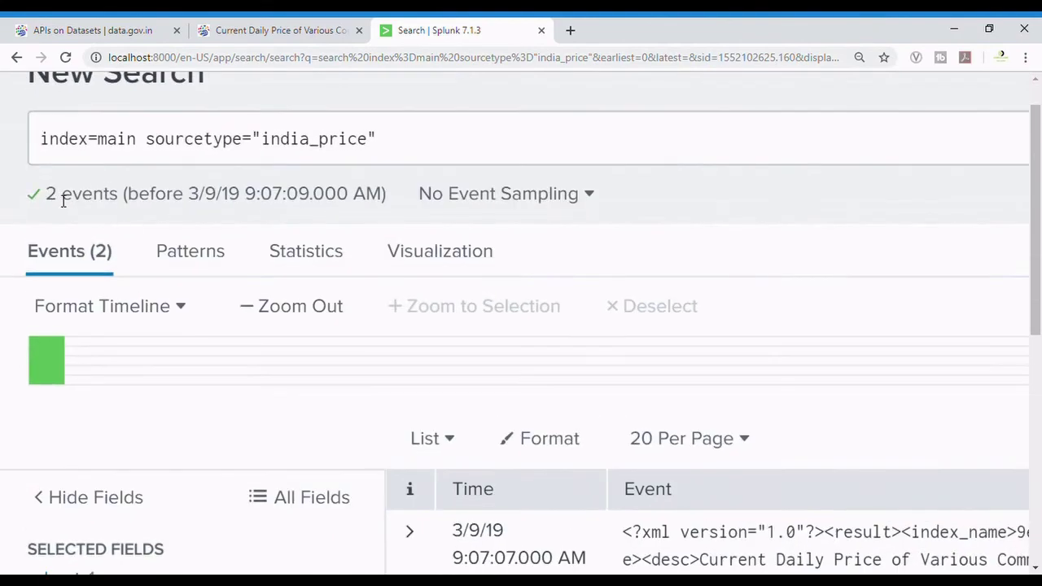
ctrl+scroll(88, 216, down, 5)
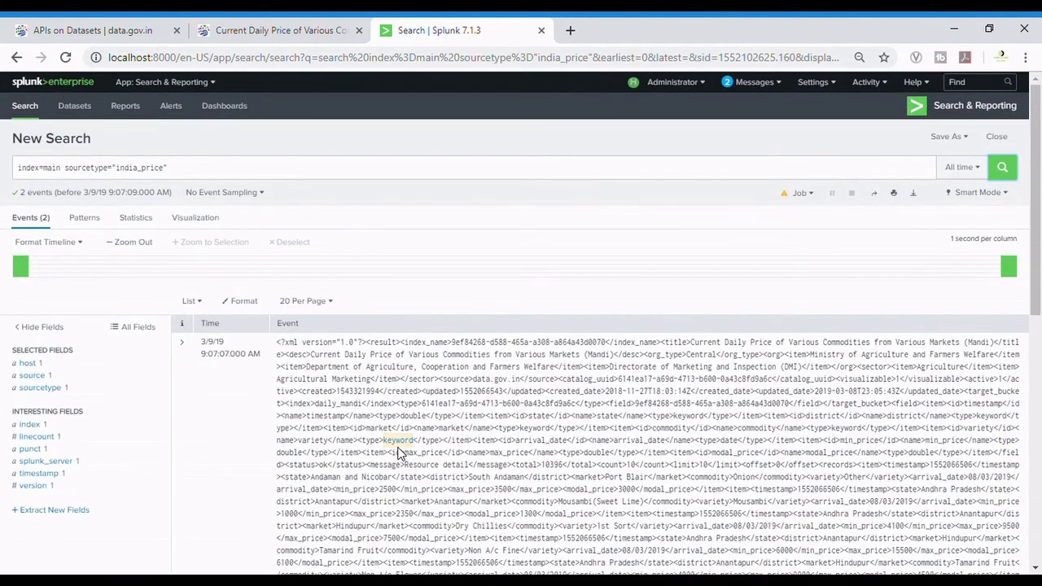
scroll(399, 453, down, 6)
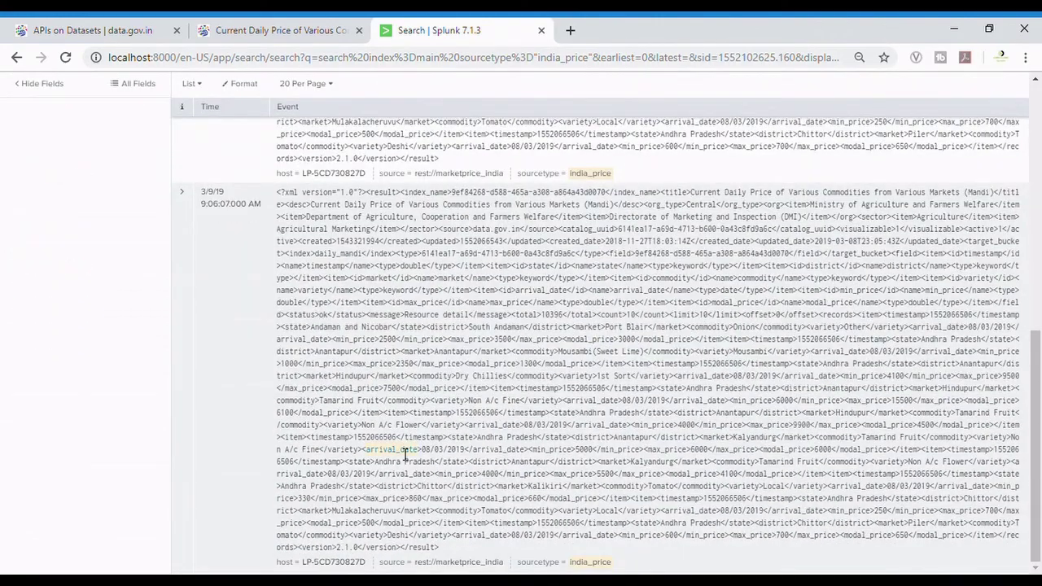
scroll(403, 454, up, 8)
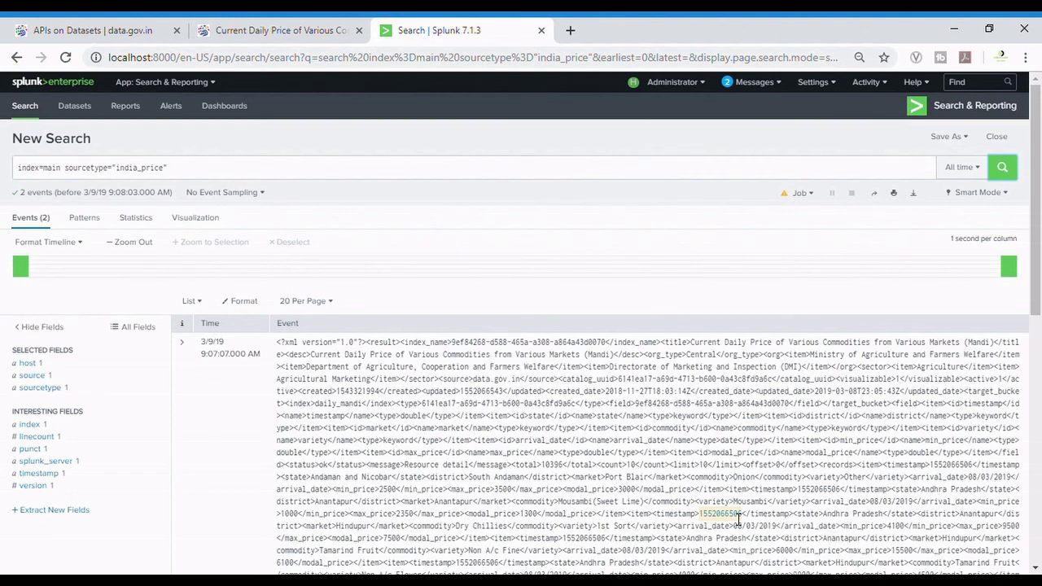
Rerun the search and review the three XML price events, including the new 9:08:08 AM one.
click(1008, 173)
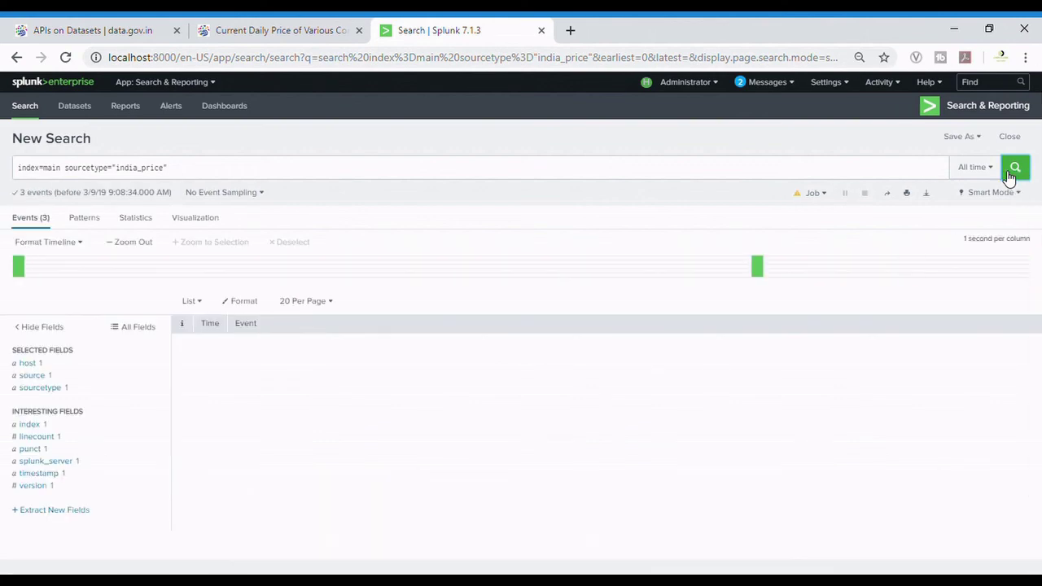
ctrl+scroll(64, 202, up, 6)
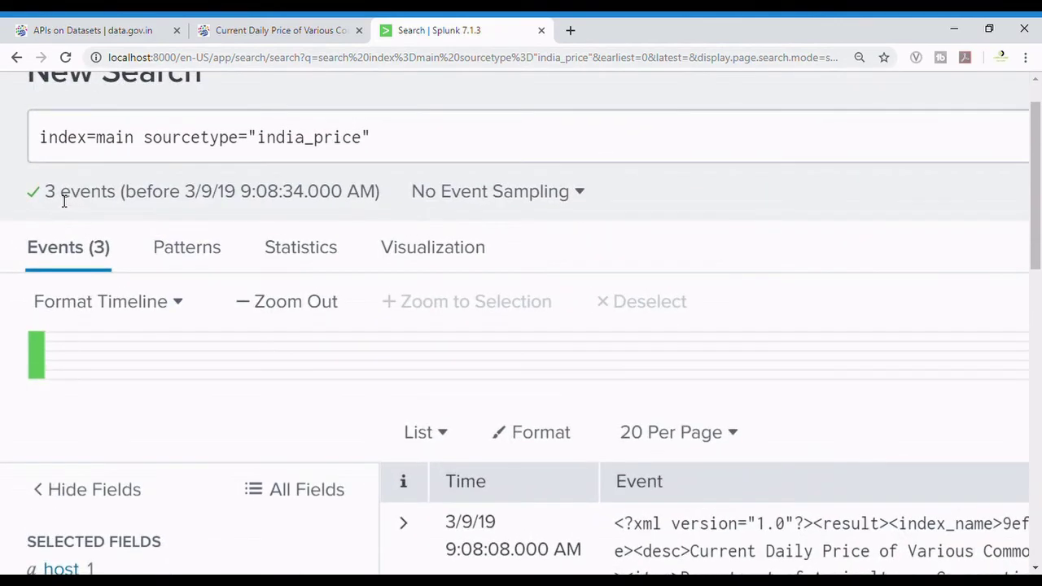
ctrl+scroll(56, 204, down, 6)
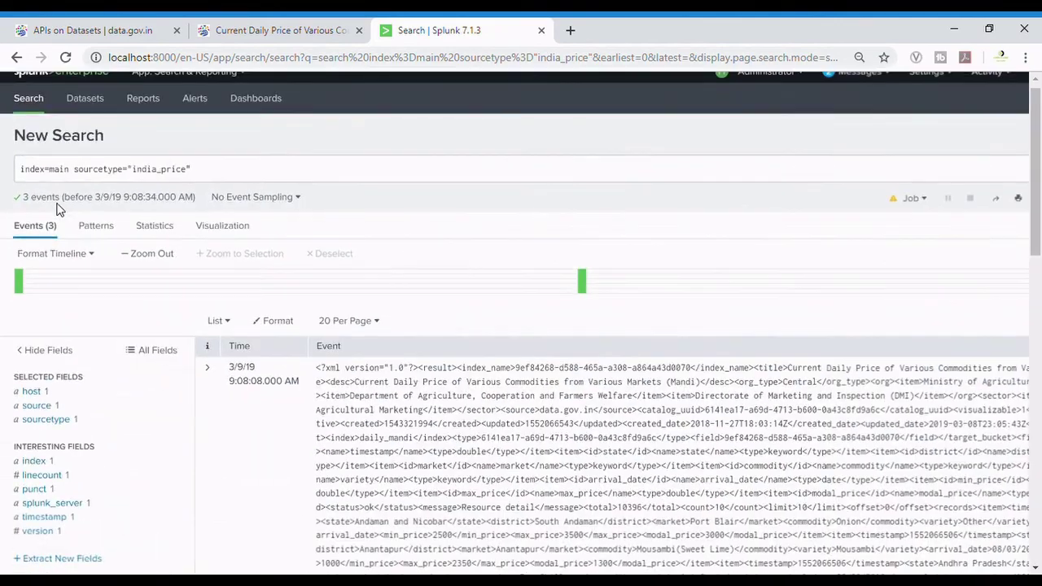
scroll(652, 452, down, 5)
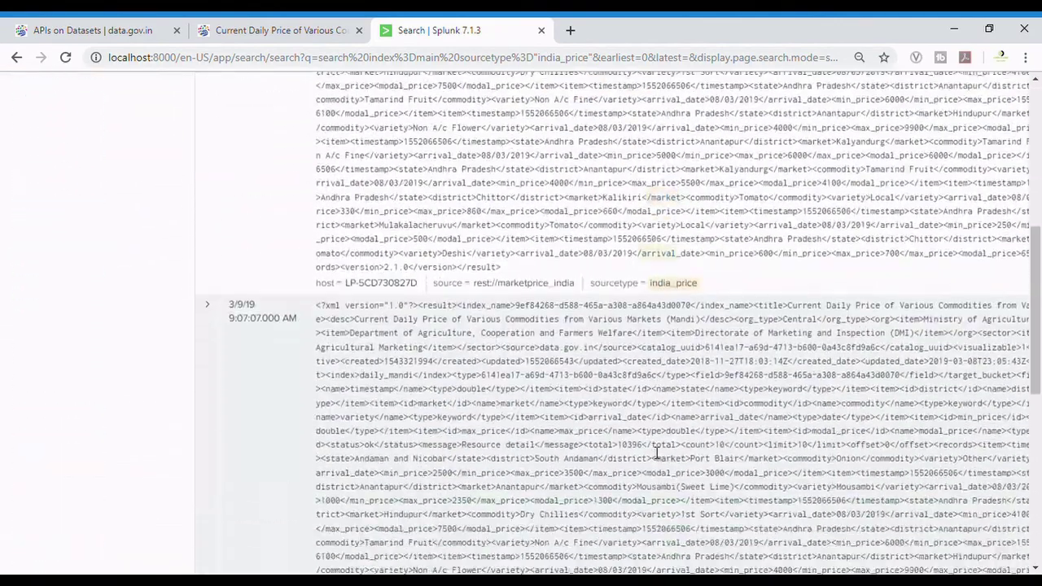
scroll(656, 452, down, 5)
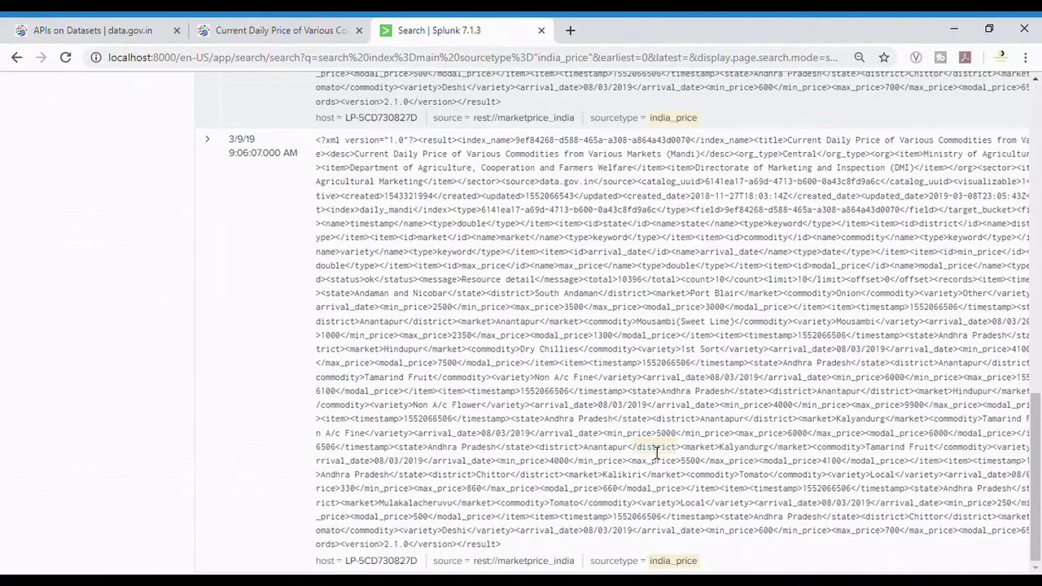
scroll(656, 452, up, 10)
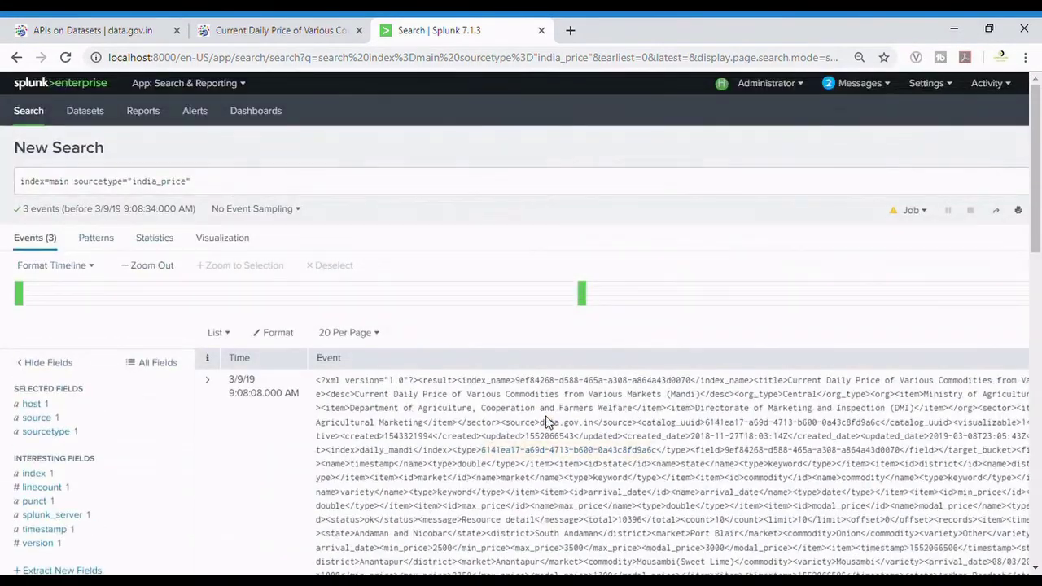
ctrl+scroll(547, 422, up, 3)
ctrl+scroll(547, 421, down, 2)
ctrl+scroll(547, 421, up, 2)
scroll(547, 421, right, 3)
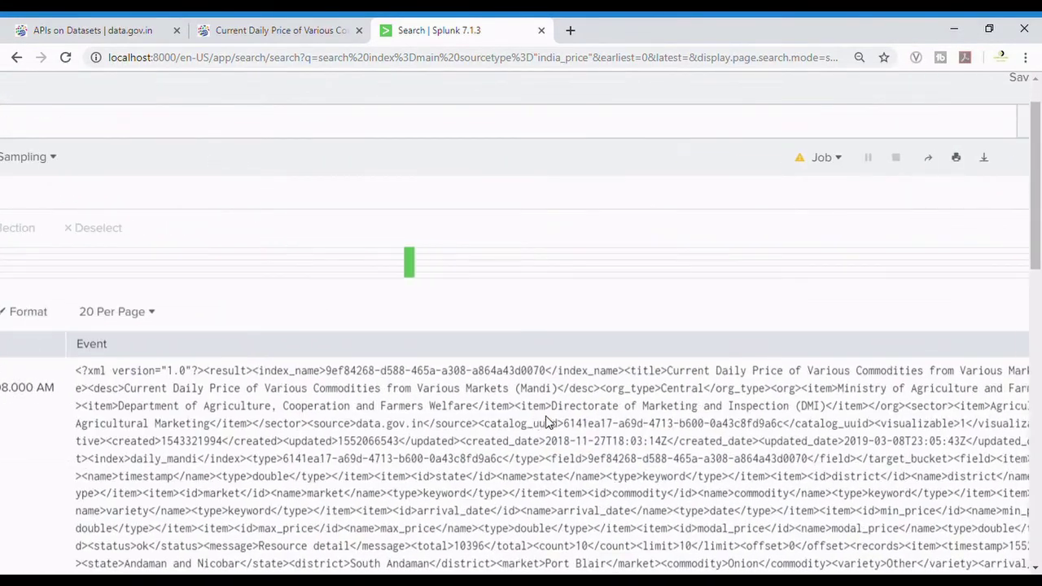
scroll(547, 422, down, 2)
scroll(547, 422, down, 2)
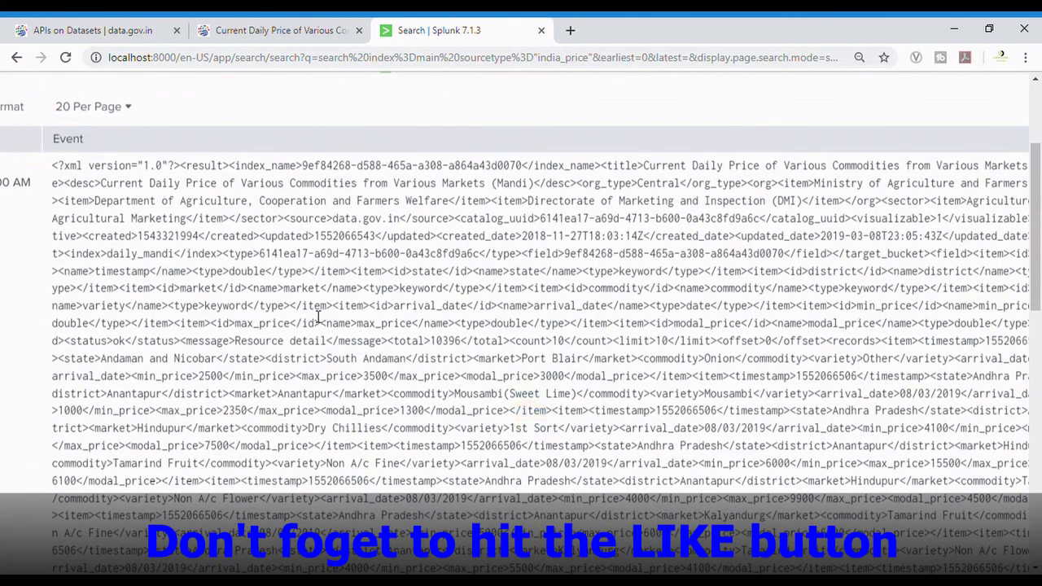